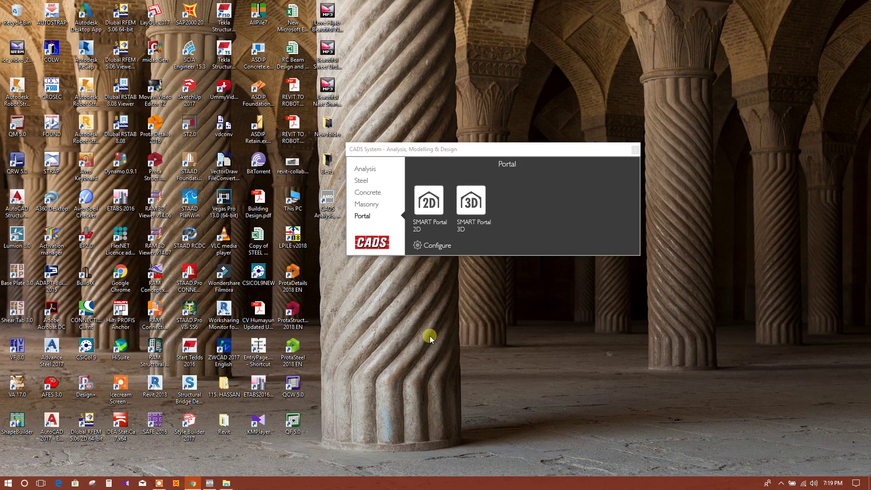
# Launch SMART Portal 3D from the CADS System launcher's Portal category
pyautogui.click(512, 151)
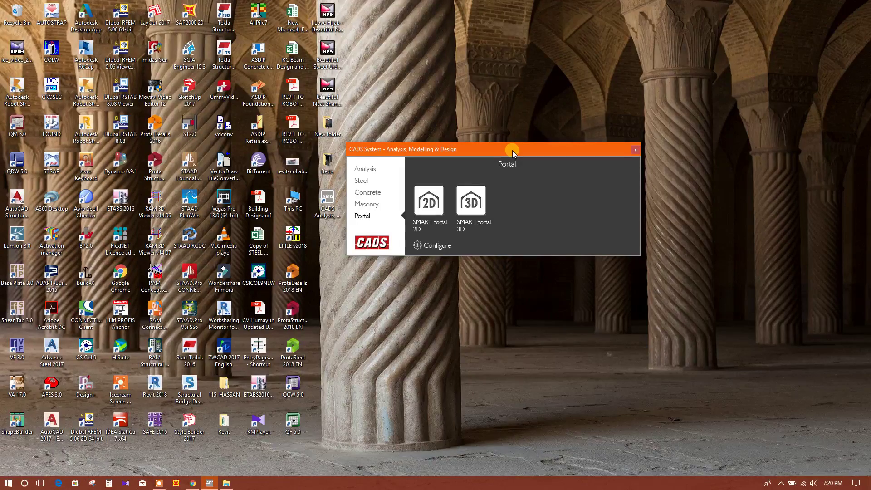
pyautogui.moveTo(512, 151); pyautogui.dragTo(526, 162)
pyautogui.click(480, 213)
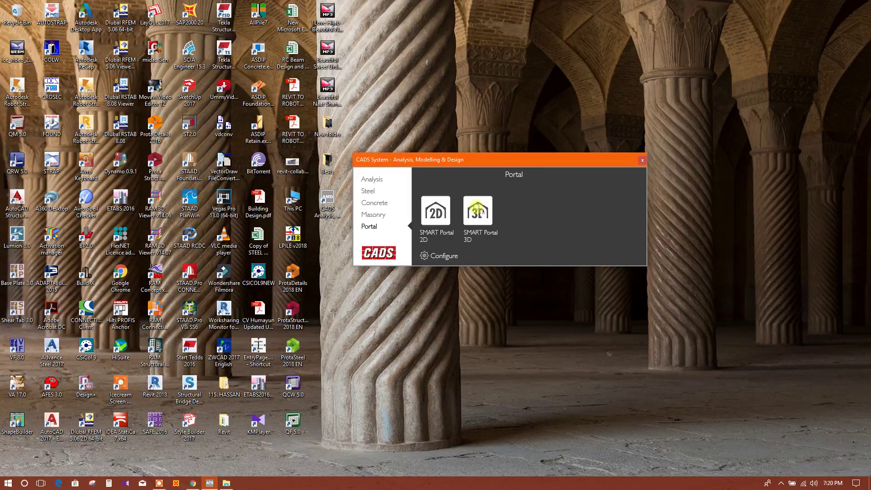
pyautogui.click(496, 230)
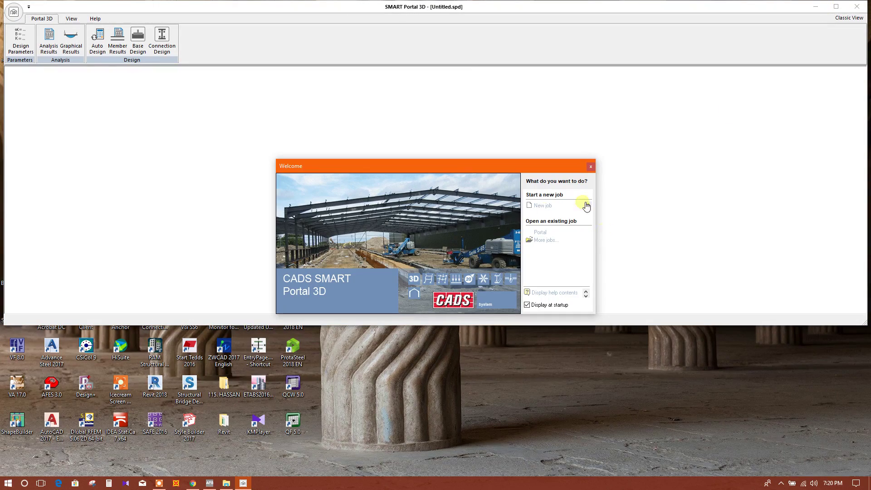
# Start a new job and maximise the SMART Portal 3D window
pyautogui.click(542, 206)
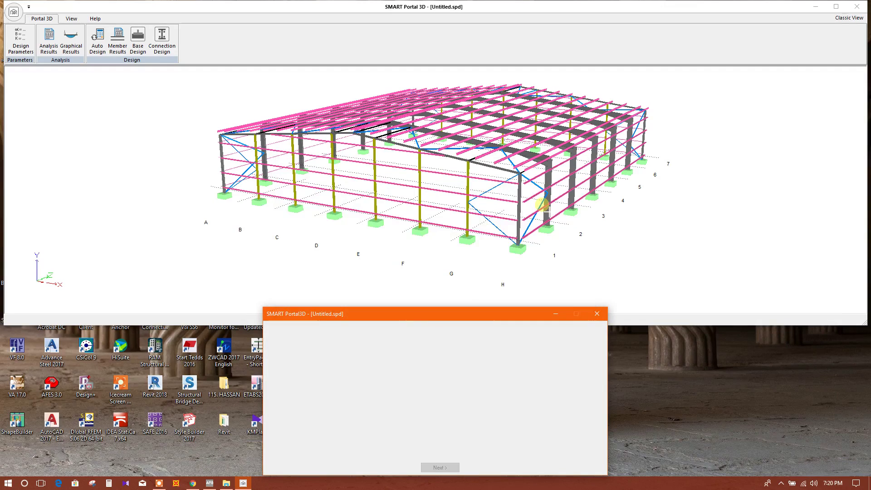
pyautogui.moveTo(461, 317); pyautogui.dragTo(470, 245)
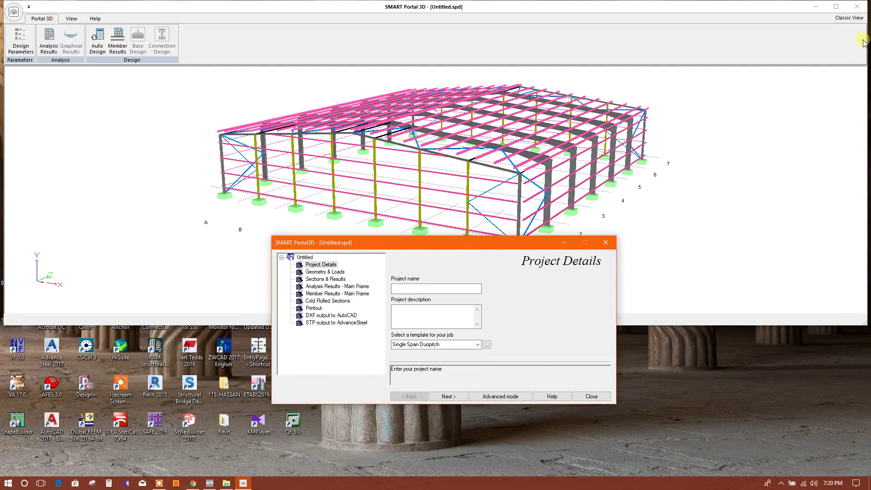
pyautogui.click(839, 8)
pyautogui.moveTo(470, 242); pyautogui.dragTo(513, 174)
# Name the project 'Portal Frame' and keep the Single Span Duopitch template
pyautogui.click(467, 221)
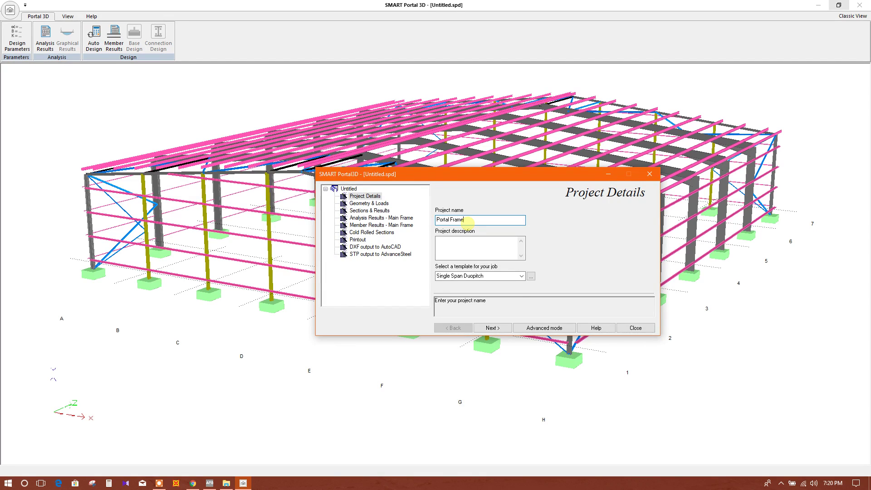
pyautogui.click(473, 246)
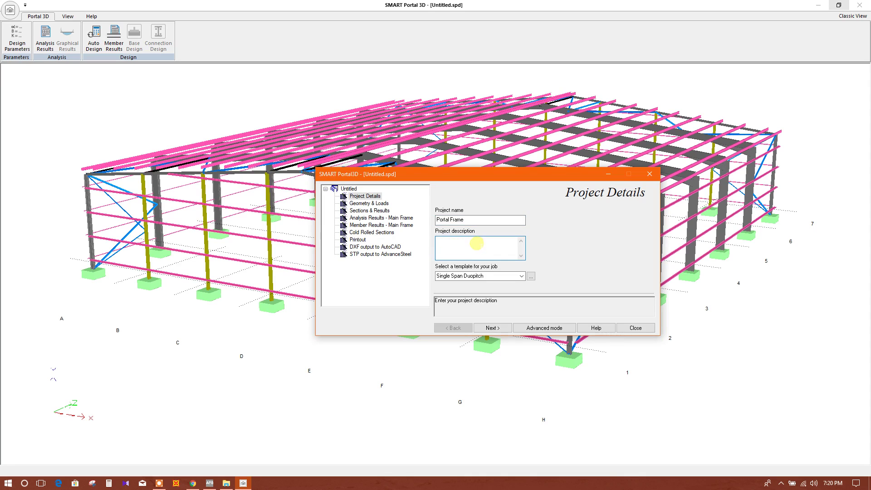
pyautogui.click(521, 276)
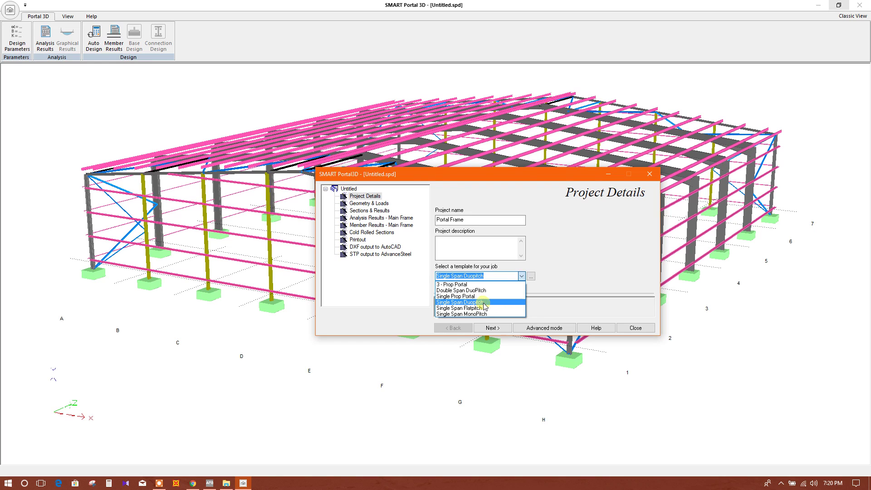
pyautogui.click(483, 302)
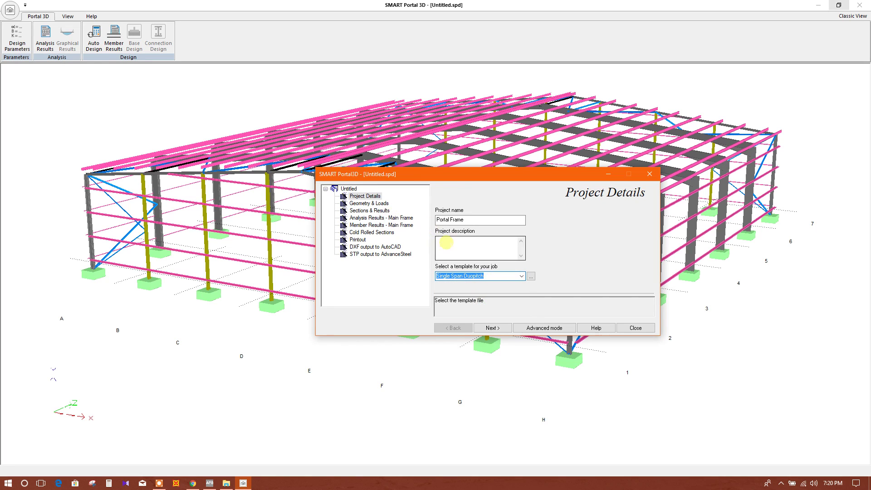
# On Geometry & Loads, set 2 spans with a 36 m span length
pyautogui.click(369, 203)
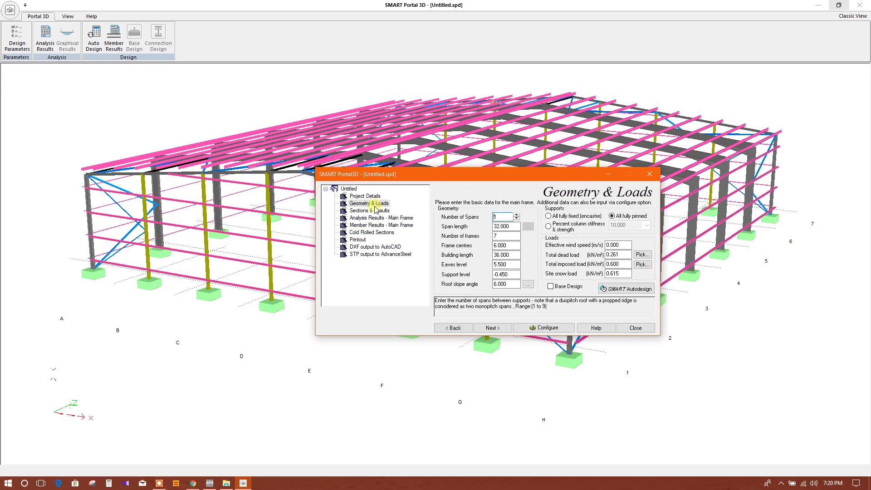
pyautogui.doubleClick(504, 217)
pyautogui.click(516, 215)
pyautogui.press('Tab')
pyautogui.moveTo(470, 173)
pyautogui.mouseDown()
pyautogui.moveTo(461, 198)
pyautogui.moveTo(154, 182)
pyautogui.moveTo(481, 176)
pyautogui.mouseUp()
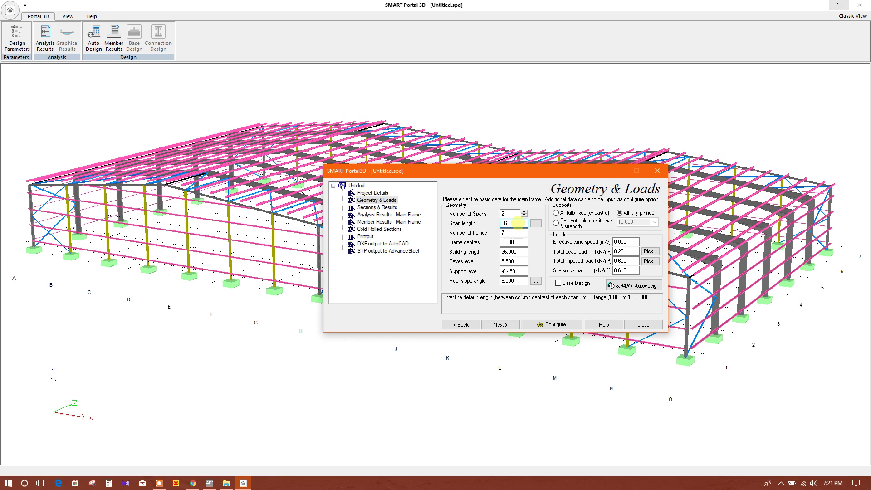
pyautogui.press('Tab')
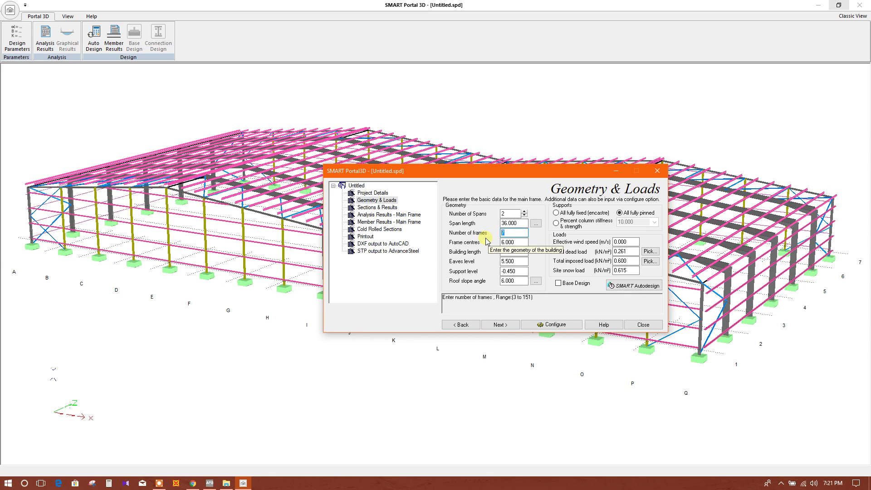
# Set 9 frames and a 60 m building length
pyautogui.write('9')
pyautogui.click(515, 242)
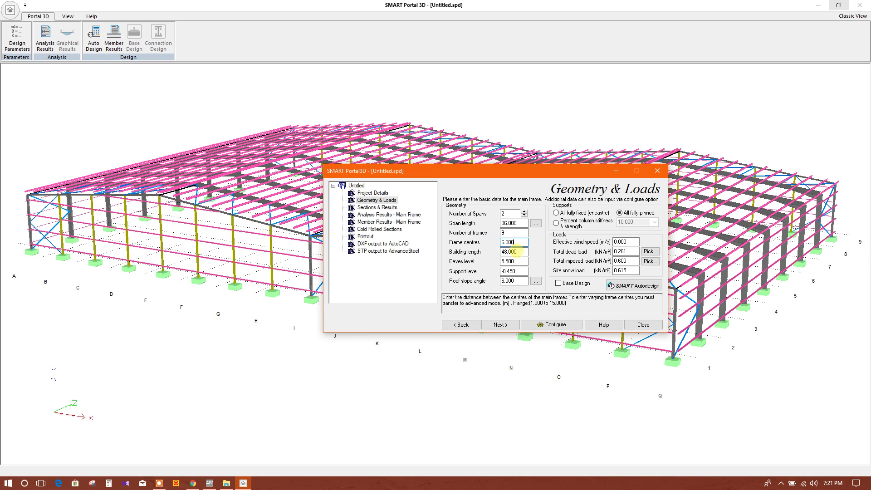
pyautogui.press('Tab')
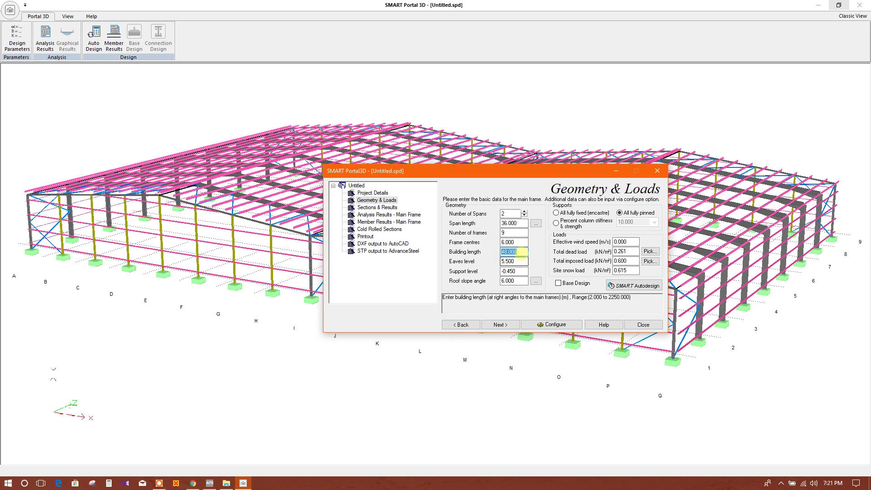
pyautogui.click(513, 262)
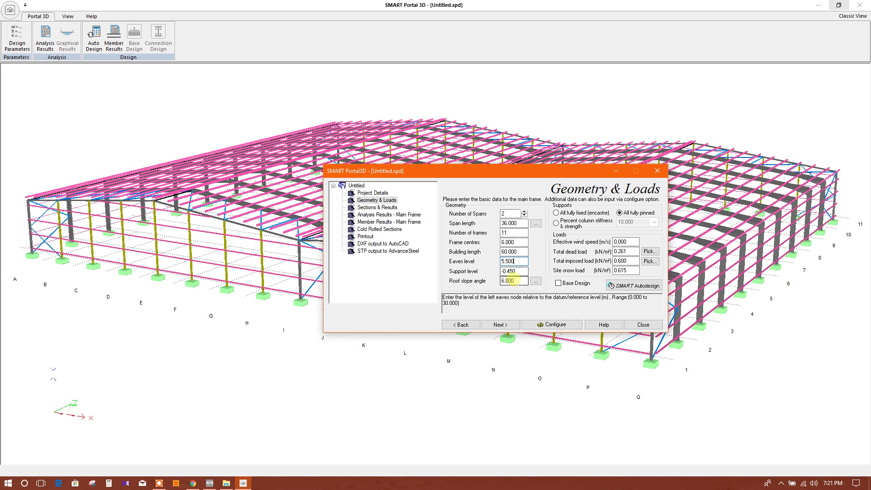
pyautogui.press('Tab')
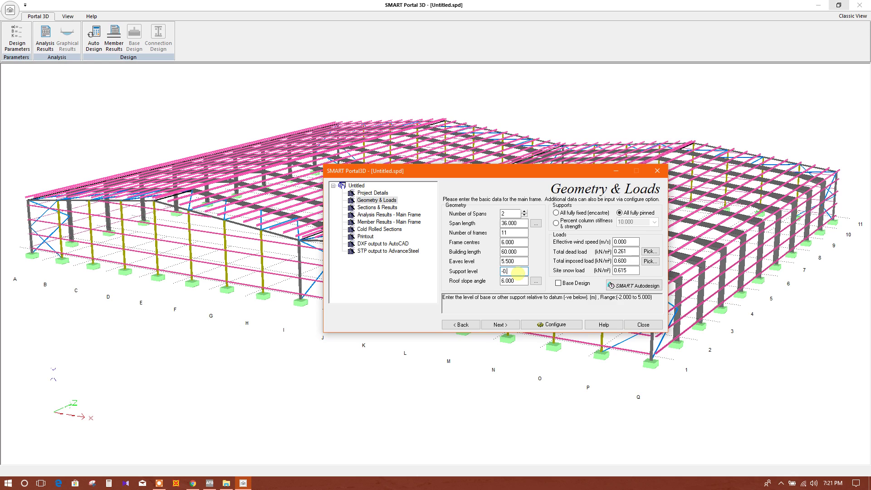
# Set the support level to -0.600 and the roof slope to 7°
pyautogui.click(521, 283)
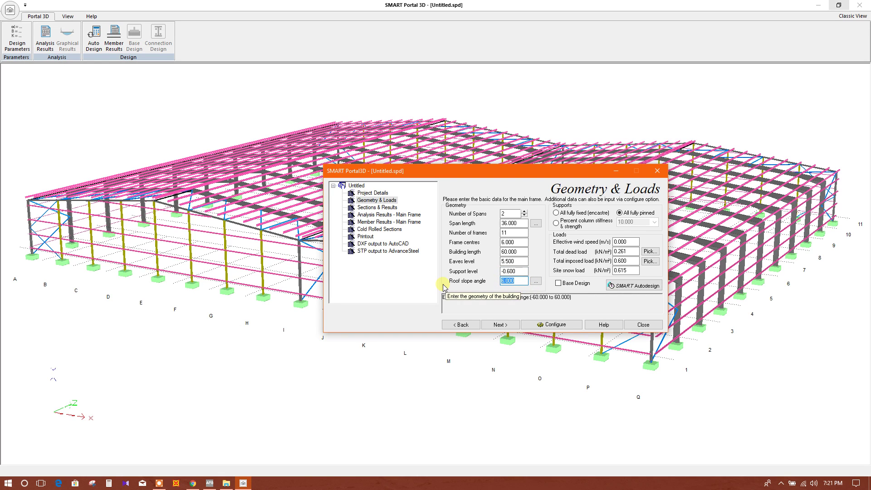
pyautogui.write('7')
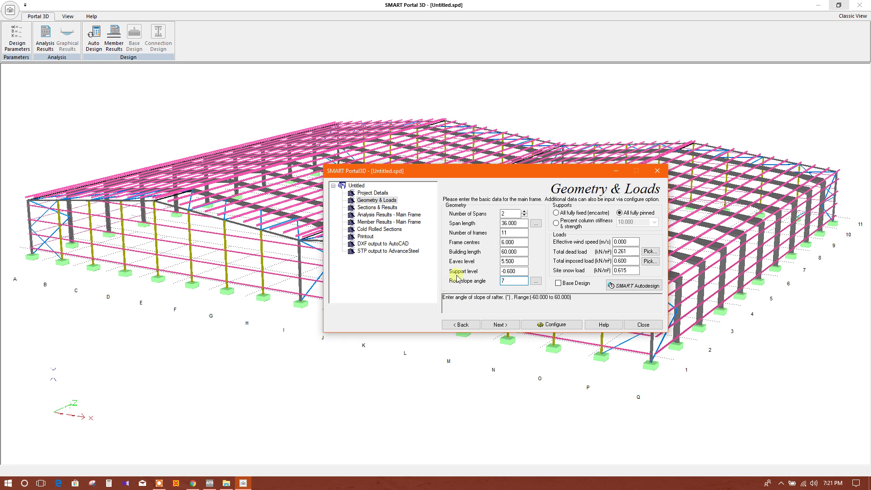
pyautogui.press('Tab')
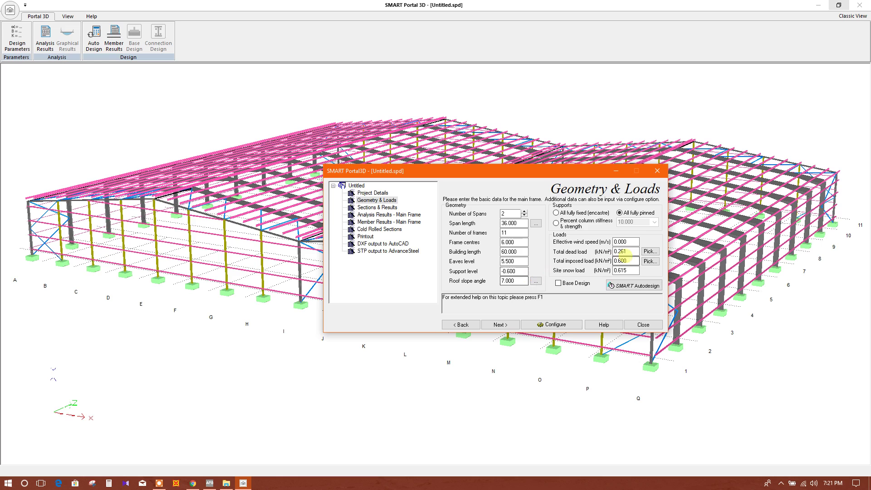
pyautogui.click(625, 241)
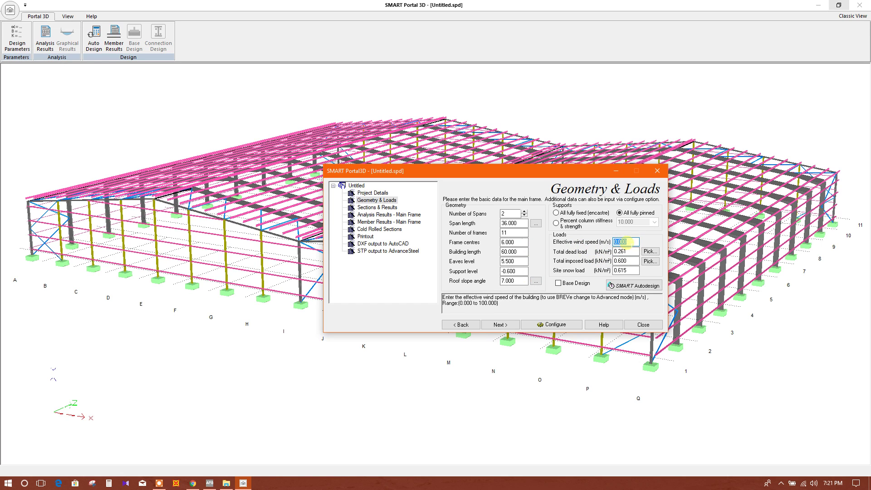
# Set the effective wind speed to 42
pyautogui.click(590, 213)
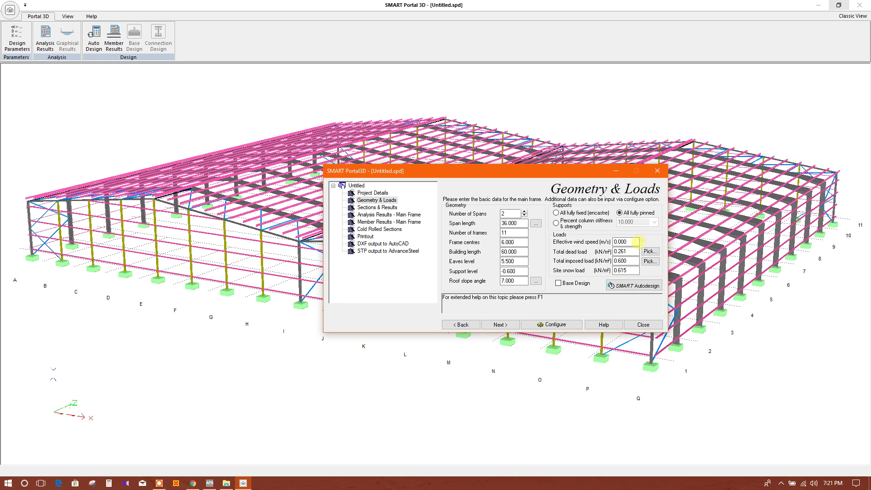
pyautogui.click(626, 242)
pyautogui.write('42')
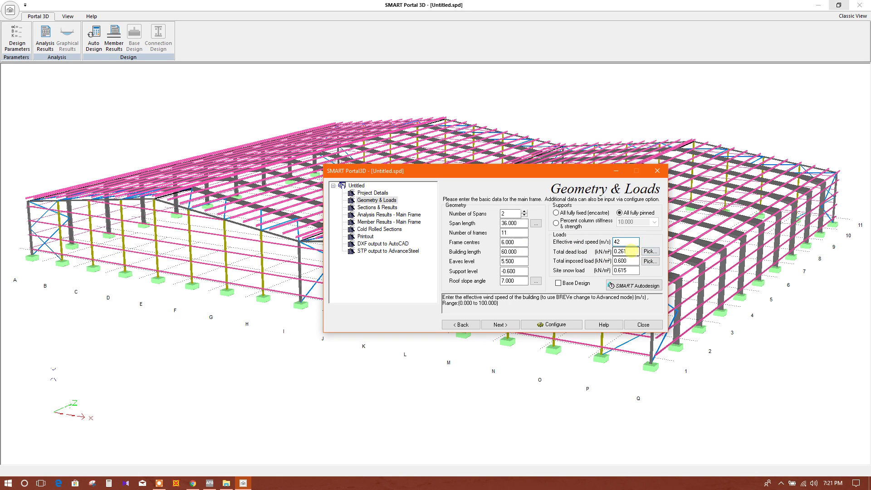
pyautogui.click(630, 251)
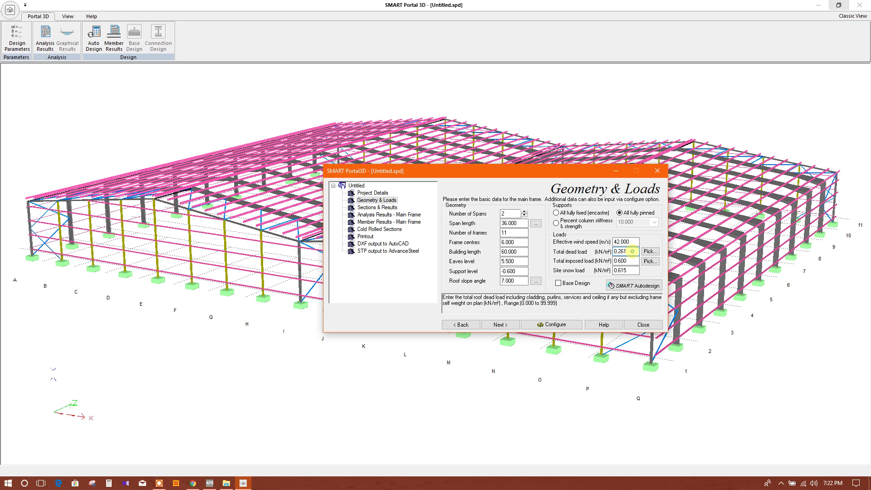
# Review the dead load breakdown: ceiling, services, wall cladding and roof cladding values
pyautogui.click(649, 252)
pyautogui.click(513, 234)
pyautogui.click(514, 222)
pyautogui.click(515, 233)
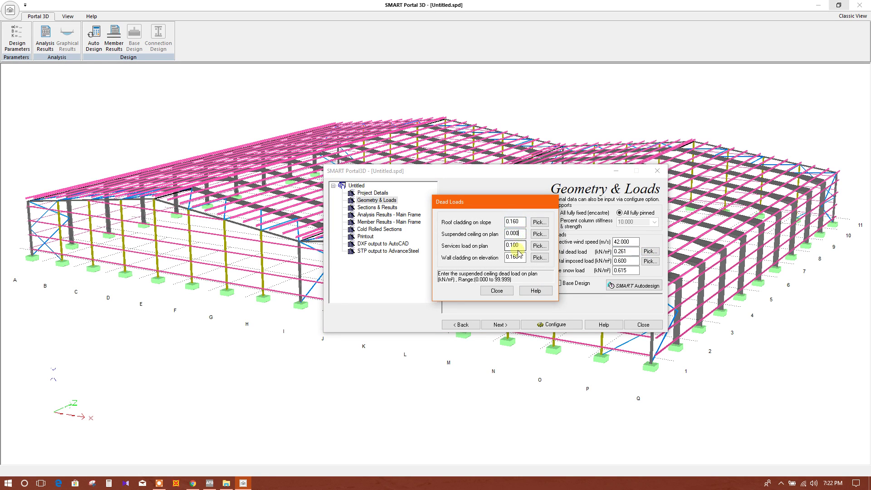
pyautogui.click(512, 257)
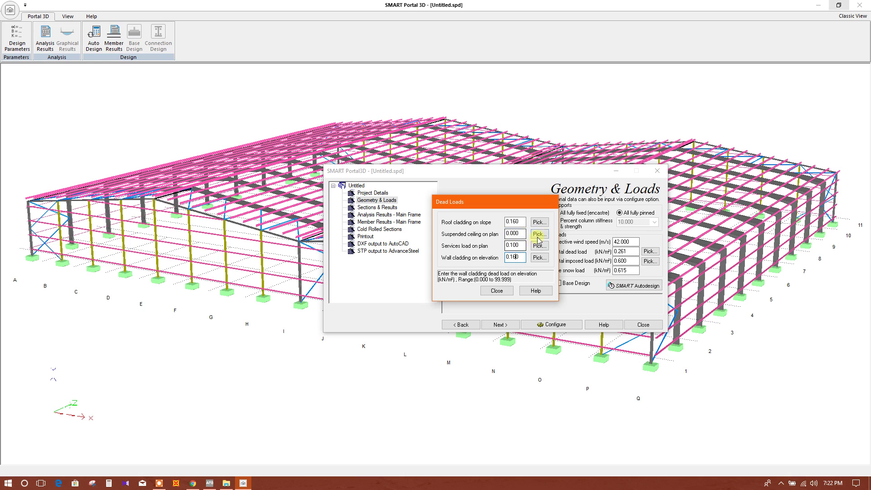
pyautogui.click(514, 221)
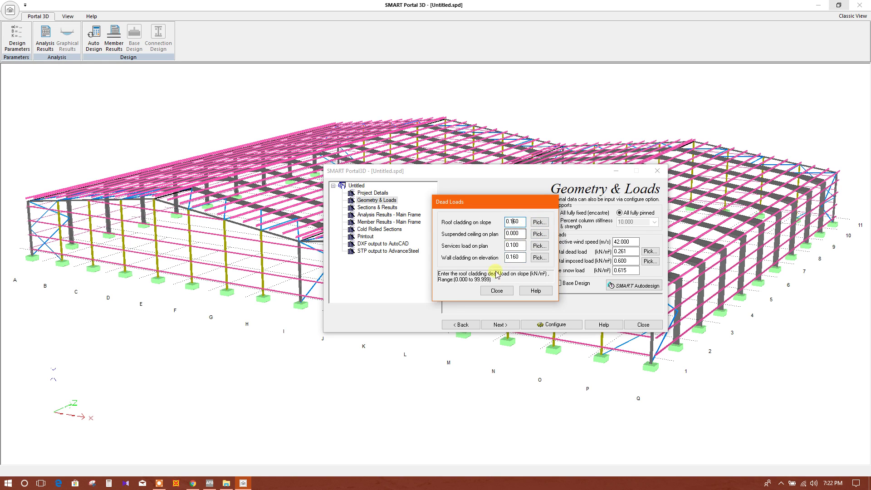
pyautogui.click(496, 290)
# Keep the 0.615 snow load, enable Base Design, and go to Sections & Results
pyautogui.click(625, 261)
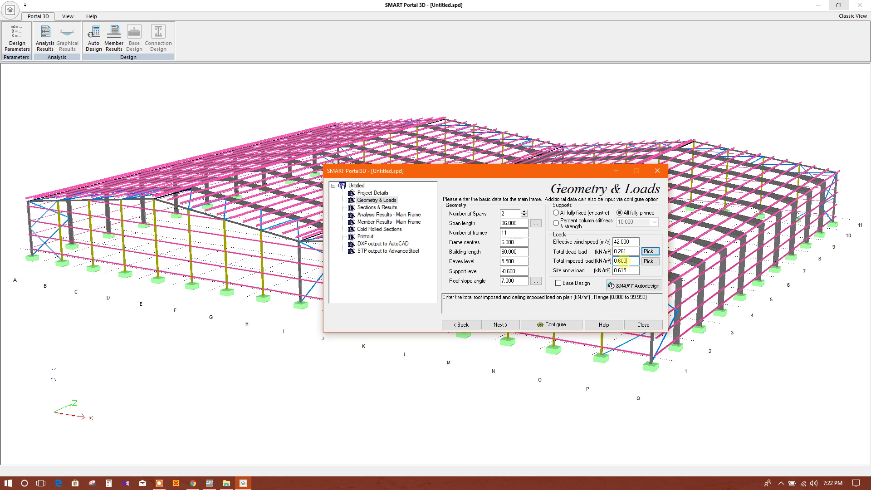
pyautogui.press('Tab')
pyautogui.write('0')
pyautogui.hotkey('ctrl', 'z')
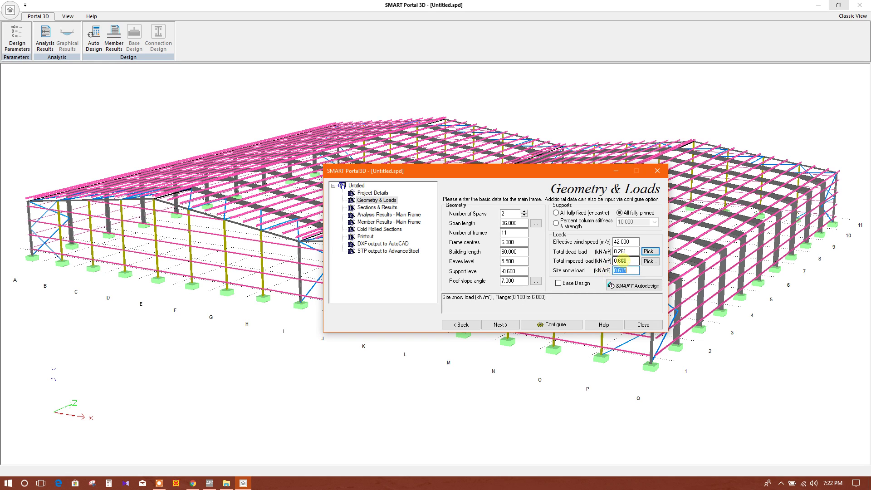
pyautogui.click(578, 287)
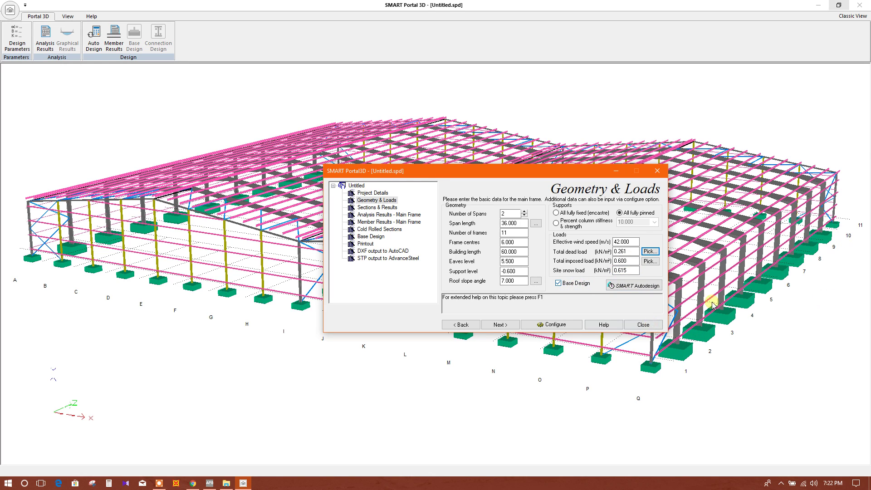
pyautogui.moveTo(442, 173); pyautogui.dragTo(408, 175)
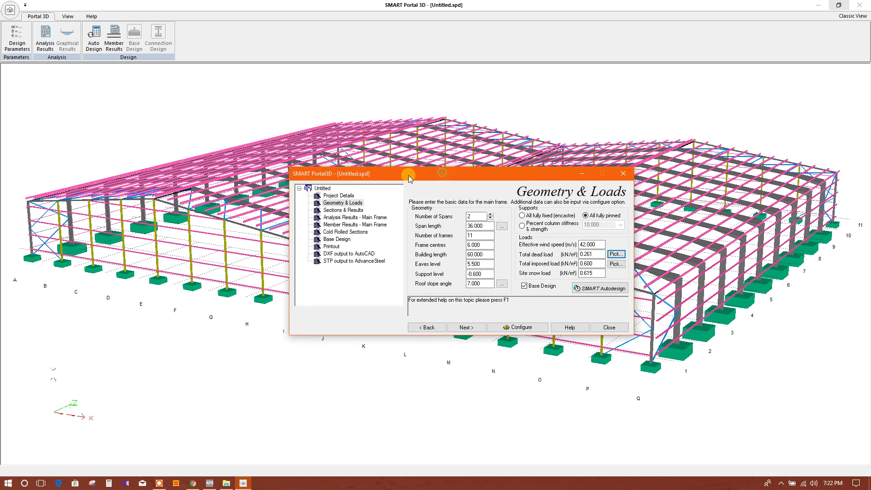
pyautogui.click(342, 210)
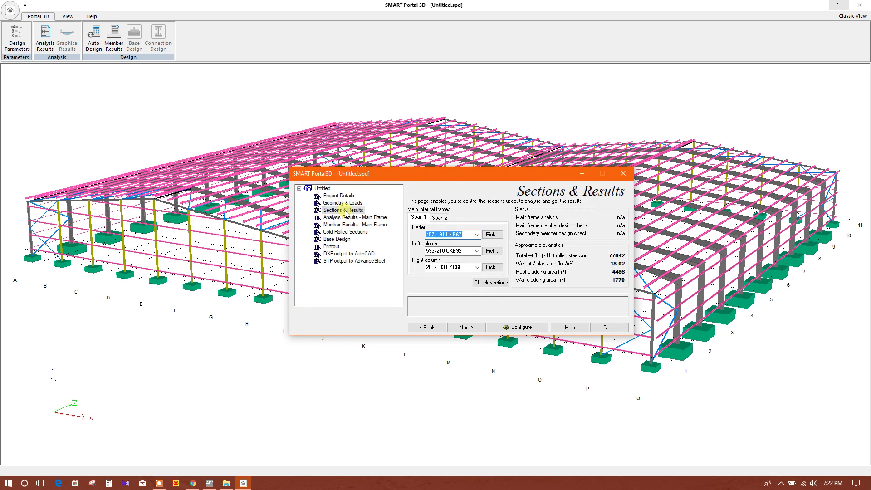
# Keep Span 1's 457x191 UKB67 rafter and 533x210 UKB92 left column
pyautogui.click(492, 234)
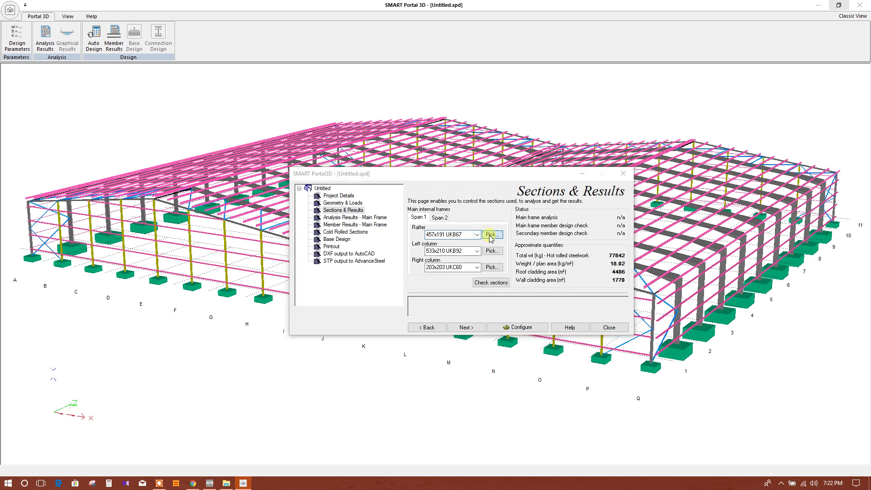
pyautogui.moveTo(440, 229); pyautogui.dragTo(451, 276)
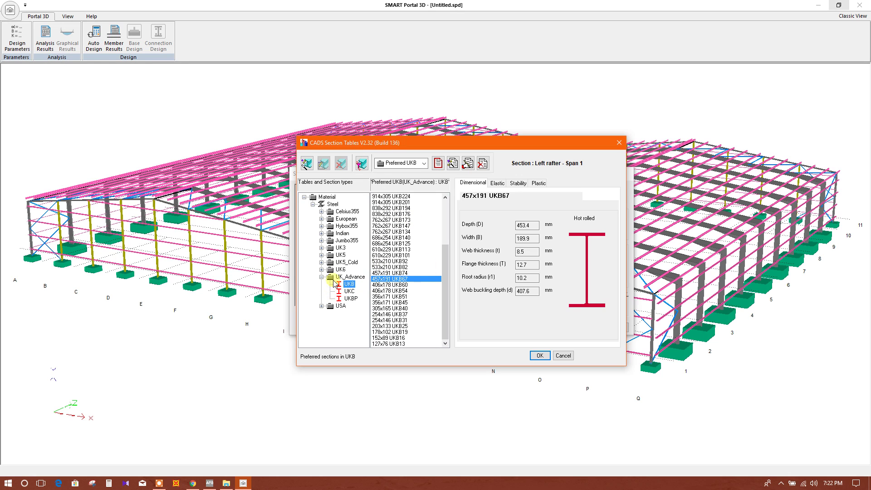
pyautogui.moveTo(447, 279)
pyautogui.mouseDown()
pyautogui.moveTo(448, 233)
pyautogui.moveTo(448, 279)
pyautogui.mouseUp()
pyautogui.click(542, 356)
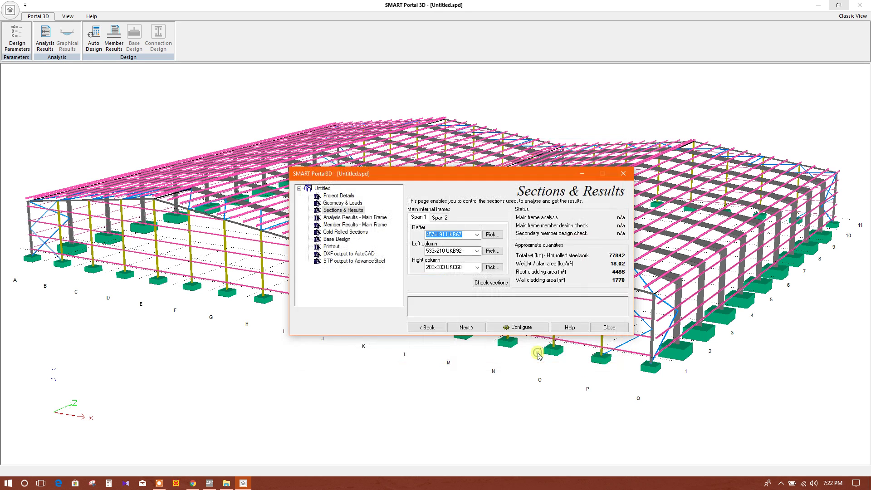
pyautogui.click(477, 251)
pyautogui.click(491, 250)
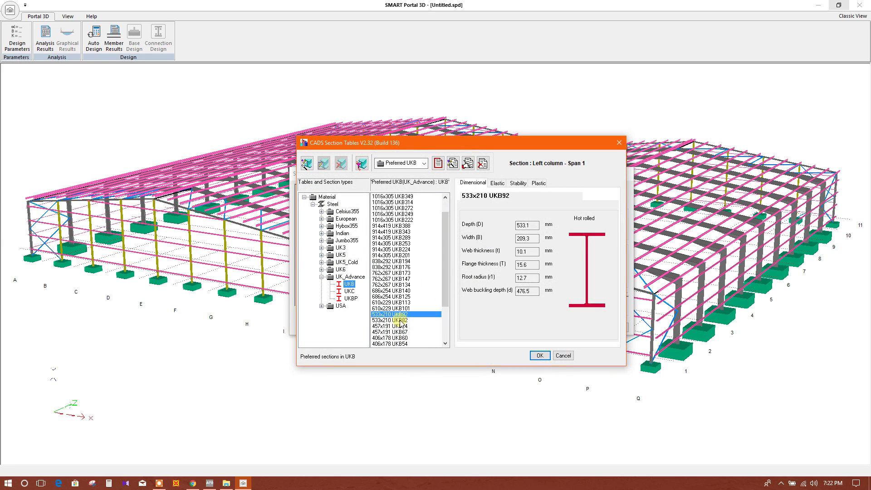
pyautogui.click(558, 355)
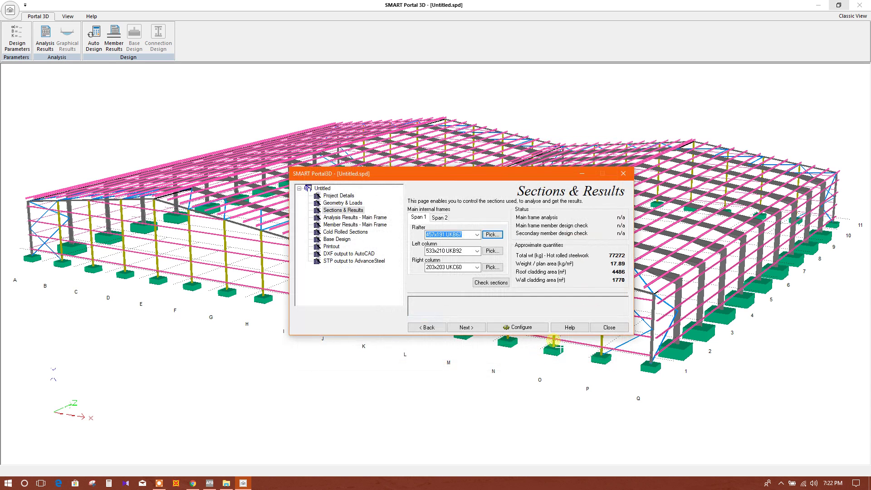
# Confirm Span 1's right column section and keep 203x203 UKC52 for Span 2's left column
pyautogui.click(492, 267)
pyautogui.scroll(-2, 434, 333)
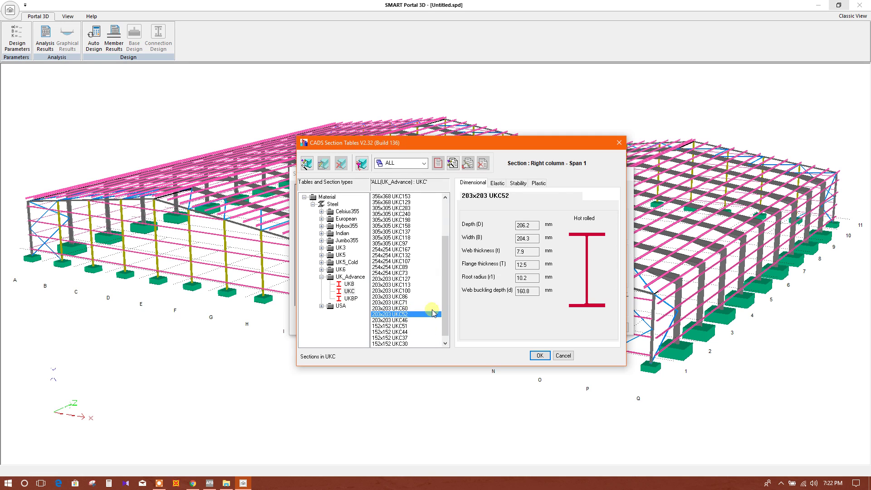
pyautogui.click(539, 355)
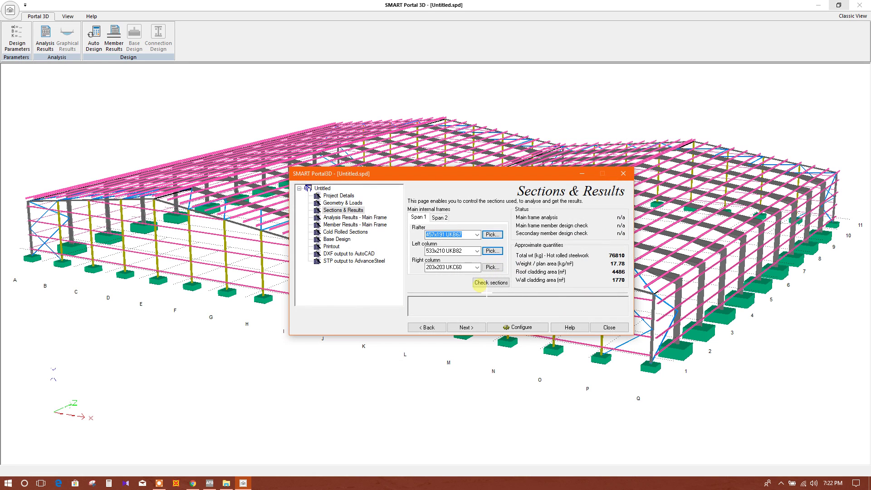
pyautogui.click(439, 217)
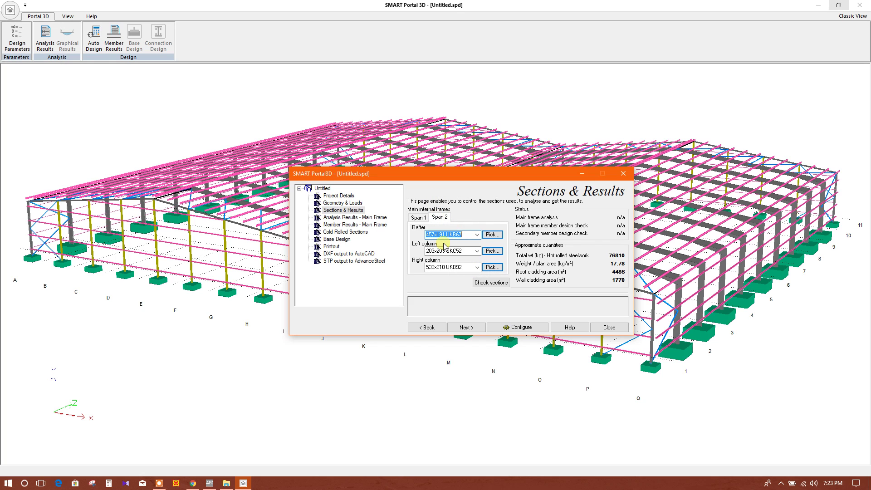
pyautogui.click(476, 256)
pyautogui.click(492, 251)
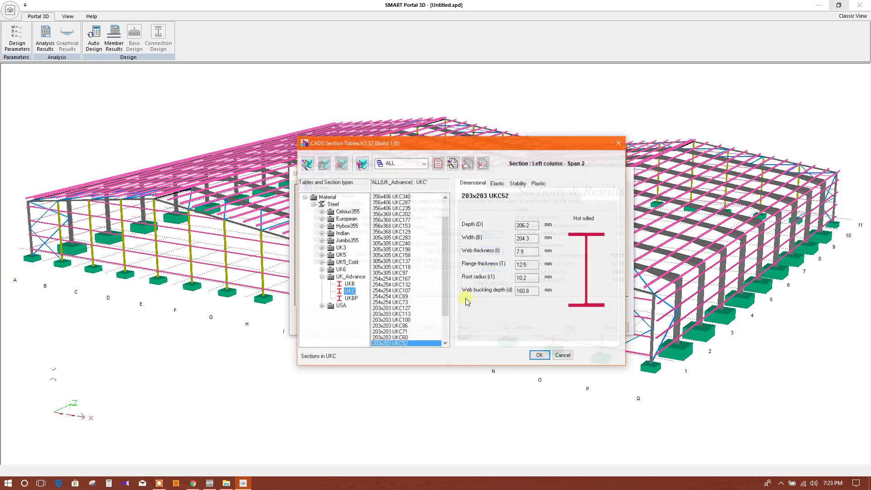
pyautogui.click(535, 354)
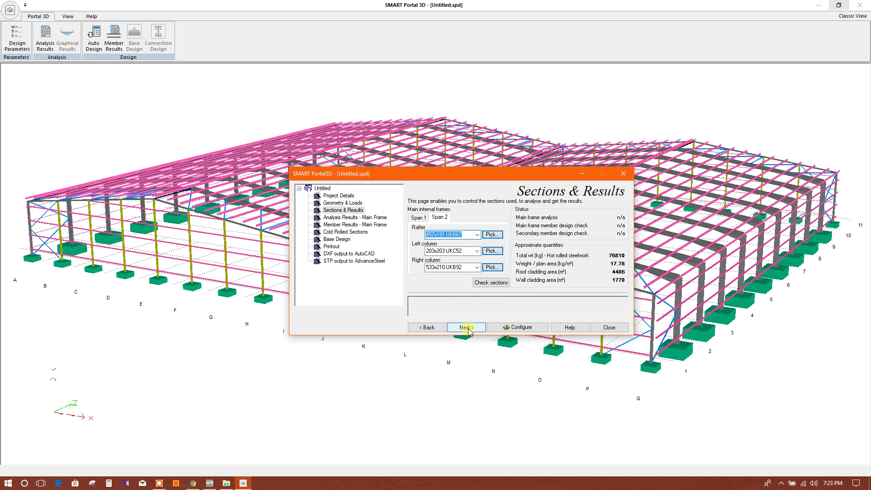
# Run the main frame analysis and member checks, dismissing the displacement and failed ULS warnings
pyautogui.click(378, 218)
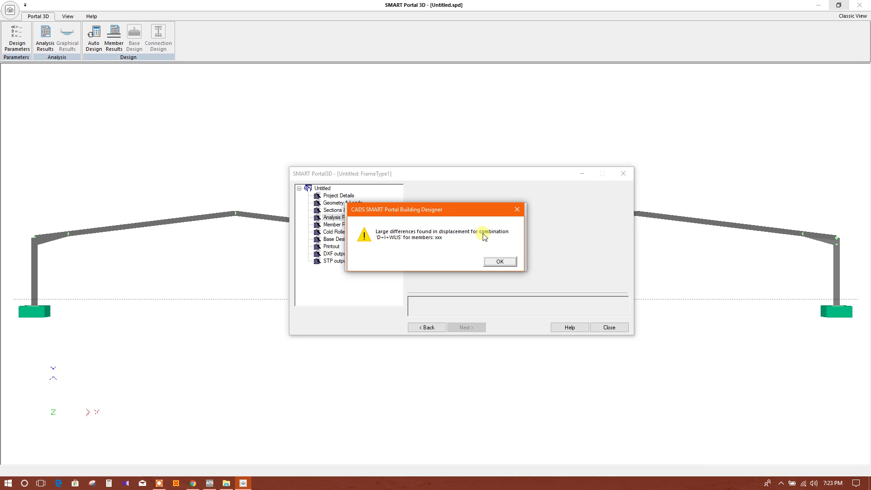
pyautogui.click(491, 260)
pyautogui.click(497, 259)
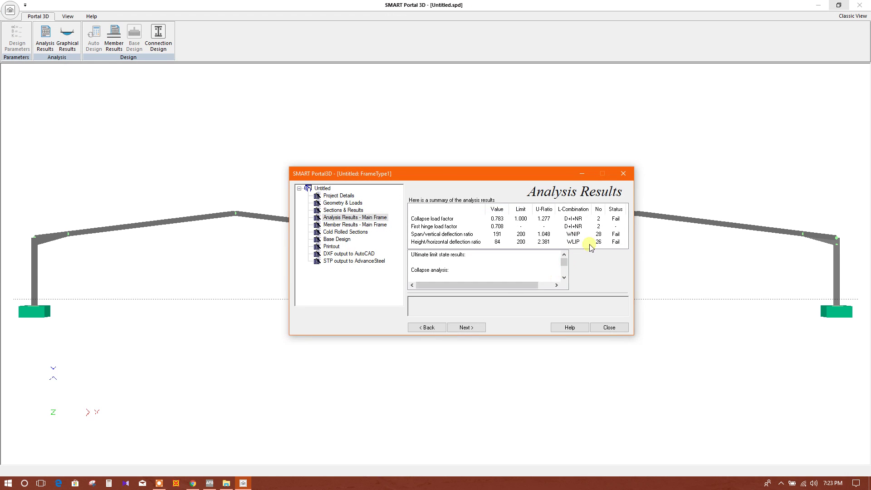
pyautogui.click(355, 225)
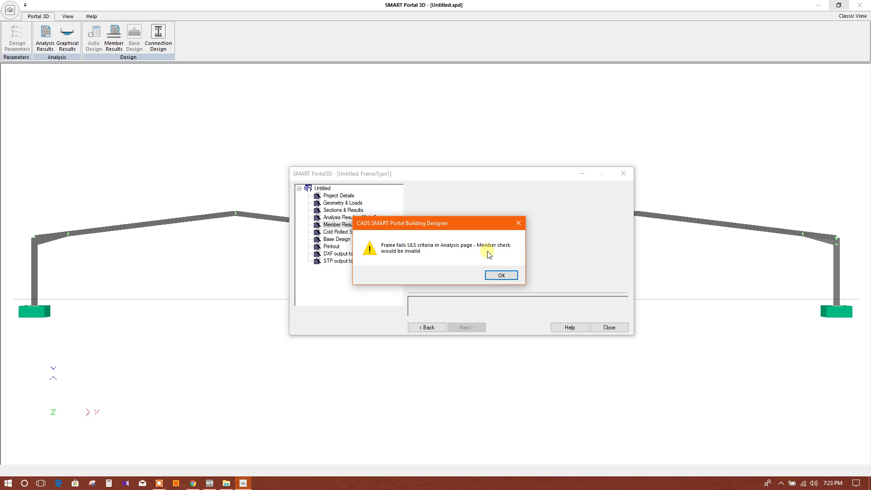
pyautogui.click(499, 275)
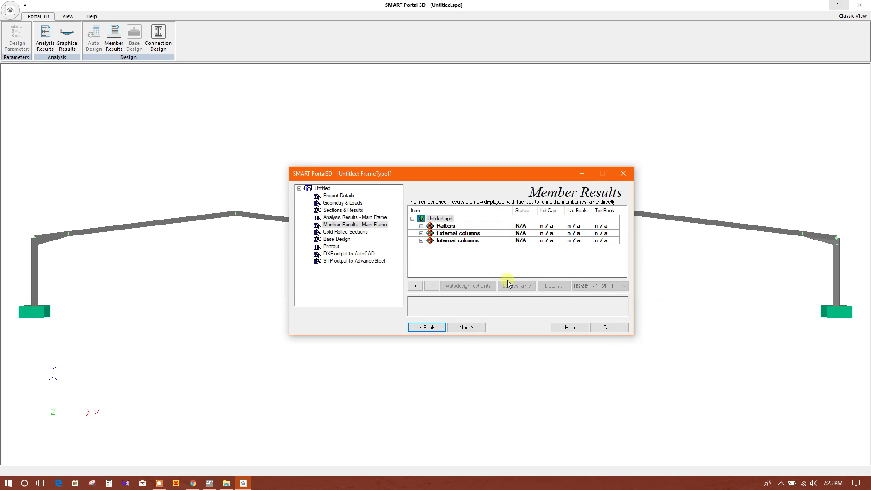
# Return to Sections & Results and open the Span 1 rafter section table
pyautogui.click(345, 217)
pyautogui.click(343, 210)
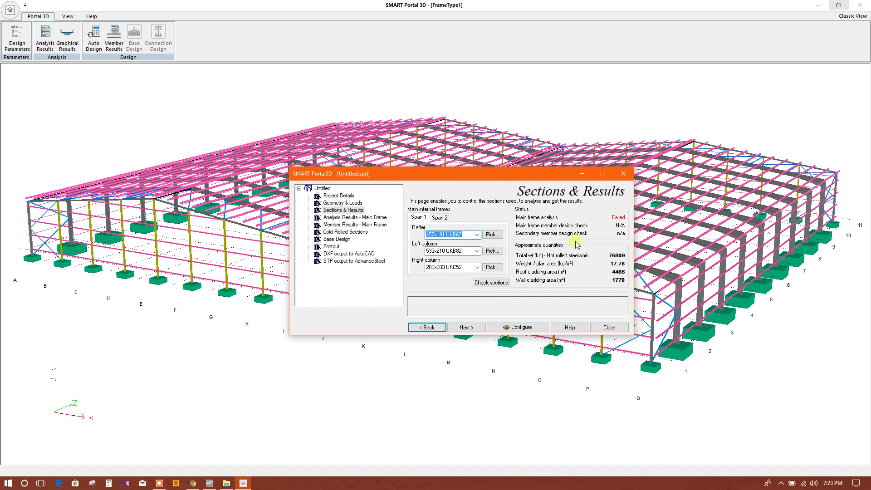
pyautogui.click(492, 234)
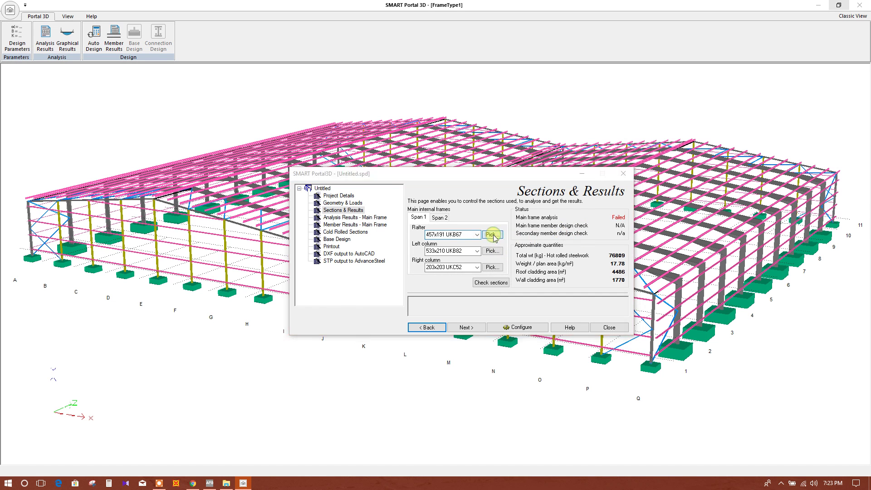
# Upsize Span 1's rafter to 762x267 UKB147 and left column to 762x267 UKB134
pyautogui.scroll(-5, 423, 272)
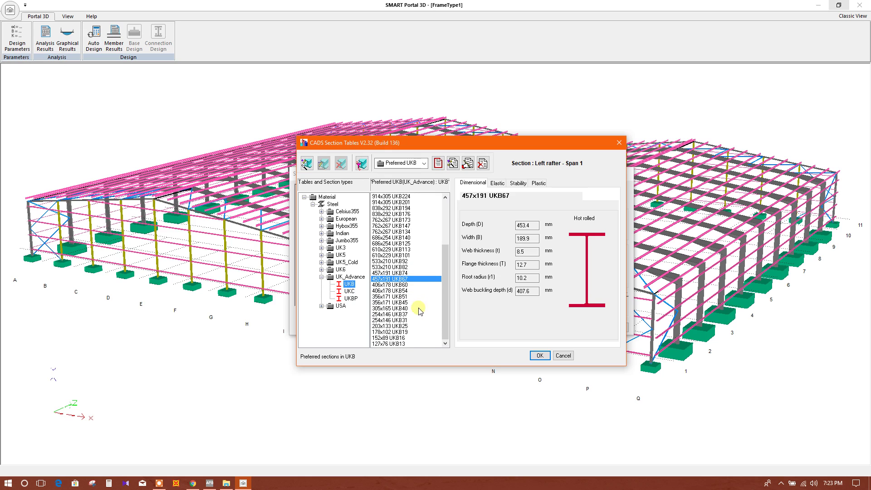
pyautogui.scroll(2, 404, 290)
pyautogui.click(397, 266)
pyautogui.click(393, 261)
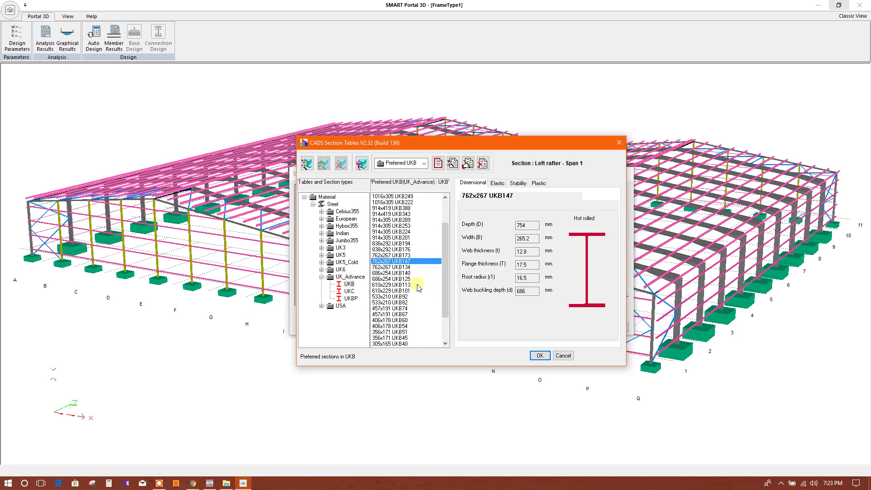
pyautogui.click(540, 355)
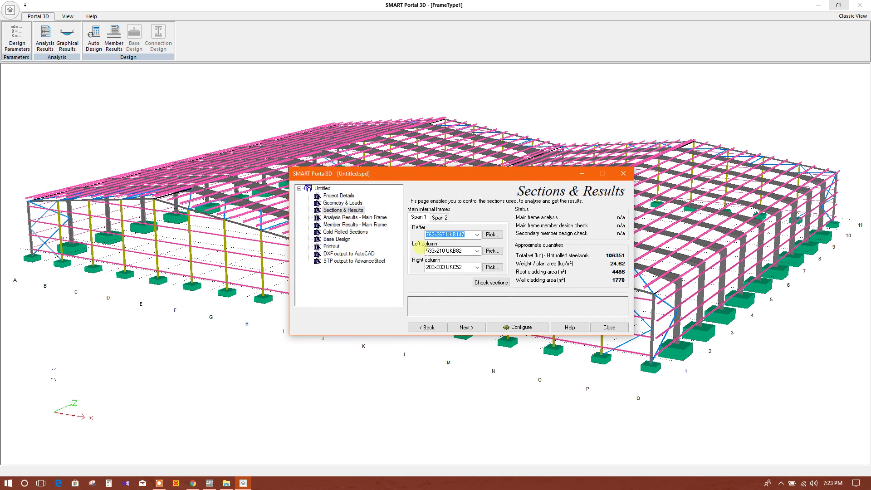
pyautogui.click(491, 251)
pyautogui.scroll(-3, 383, 273)
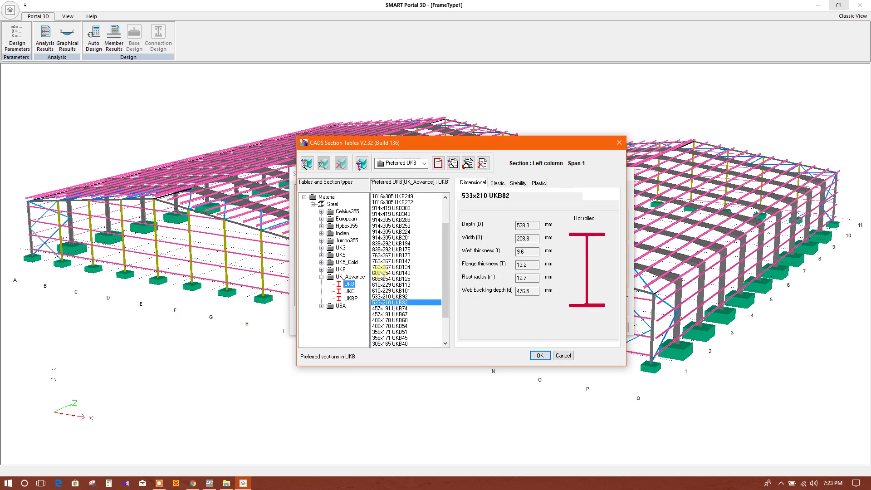
pyautogui.click(383, 267)
pyautogui.click(537, 356)
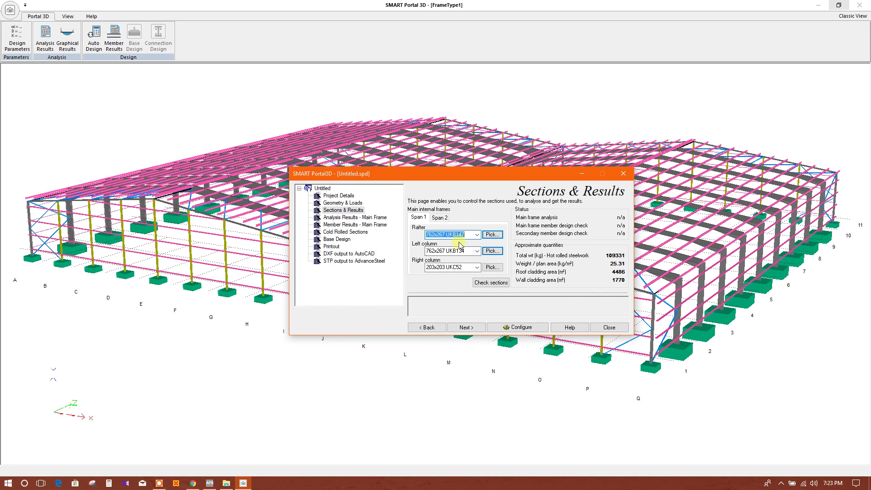
# Change Span 1's right column to 356x406 UKC287
pyautogui.click(492, 267)
pyautogui.scroll(-1, 437, 299)
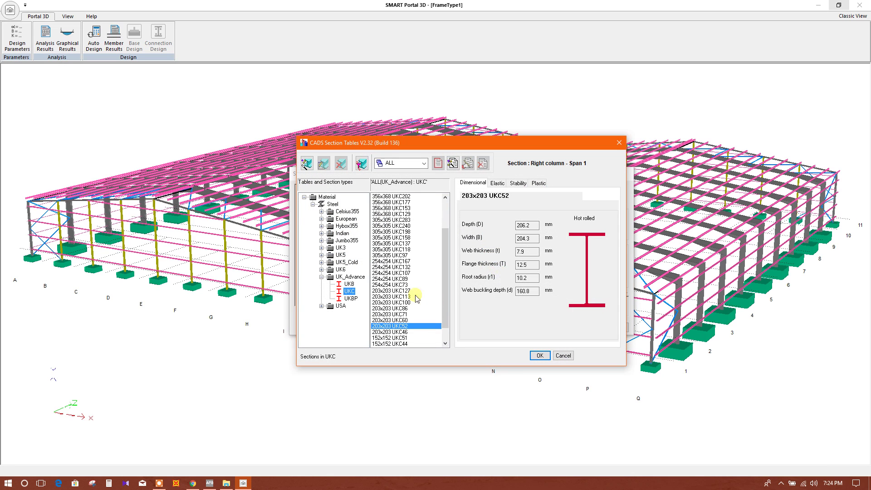
pyautogui.click(394, 273)
pyautogui.click(394, 255)
pyautogui.scroll(3, 393, 255)
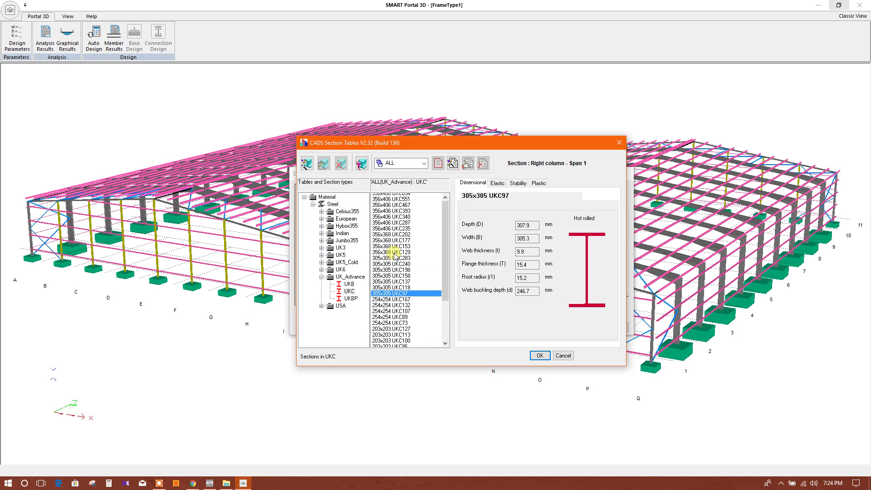
pyautogui.click(389, 226)
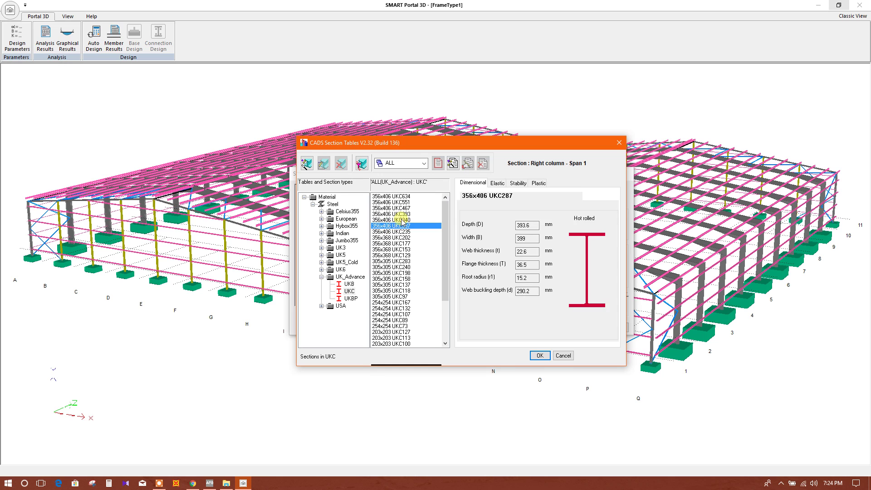
pyautogui.click(539, 355)
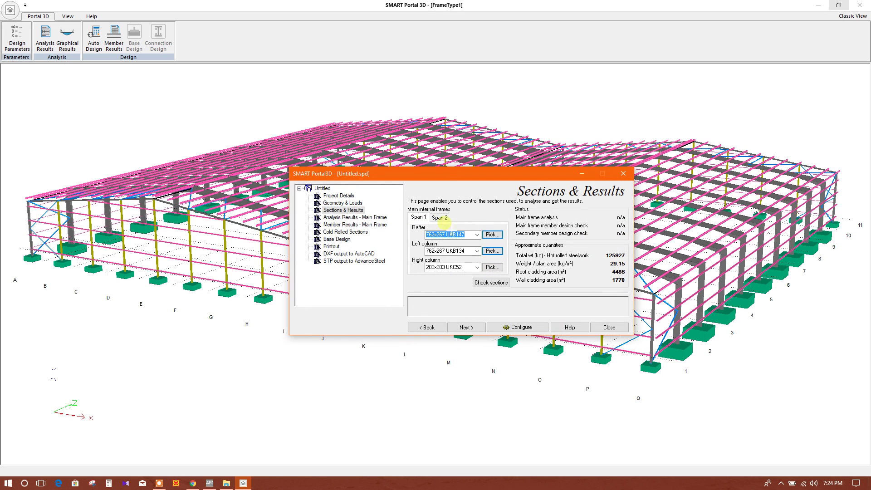
# Set Span 2's rafter to 762x267 UKB173 and left column to 356x406 UKC634
pyautogui.click(442, 218)
pyautogui.click(492, 234)
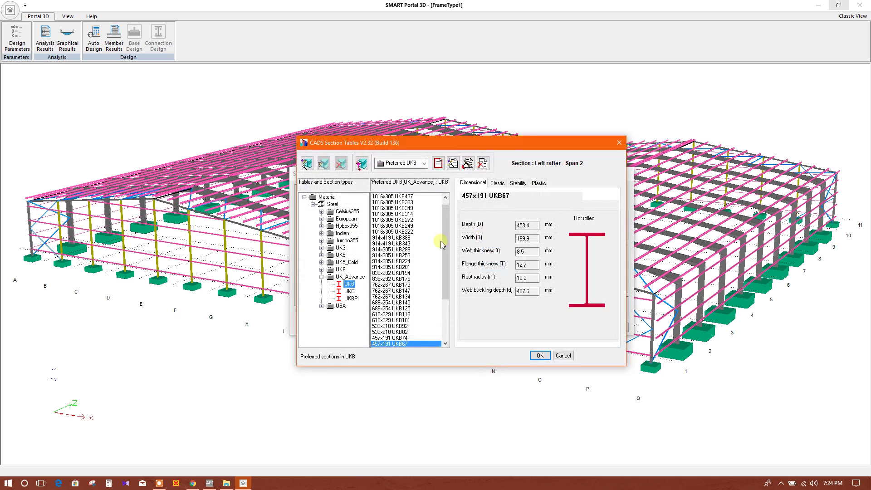
pyautogui.click(390, 285)
pyautogui.click(539, 355)
pyautogui.click(492, 256)
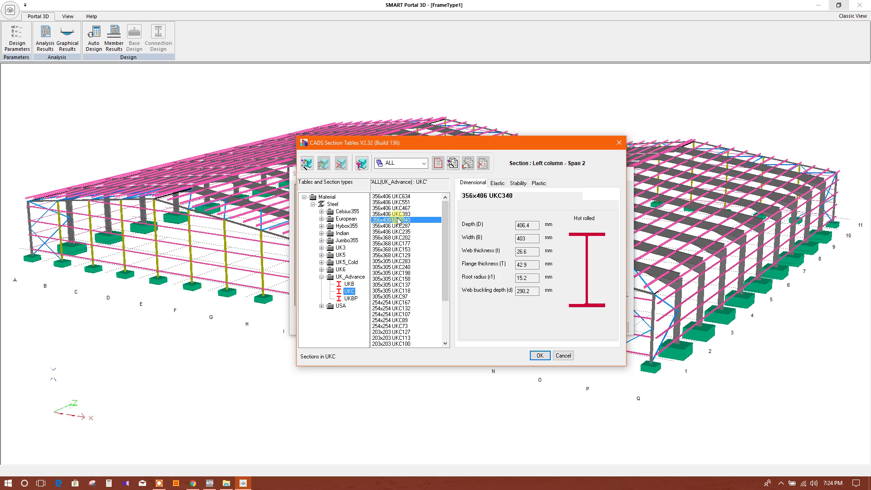
pyautogui.click(400, 202)
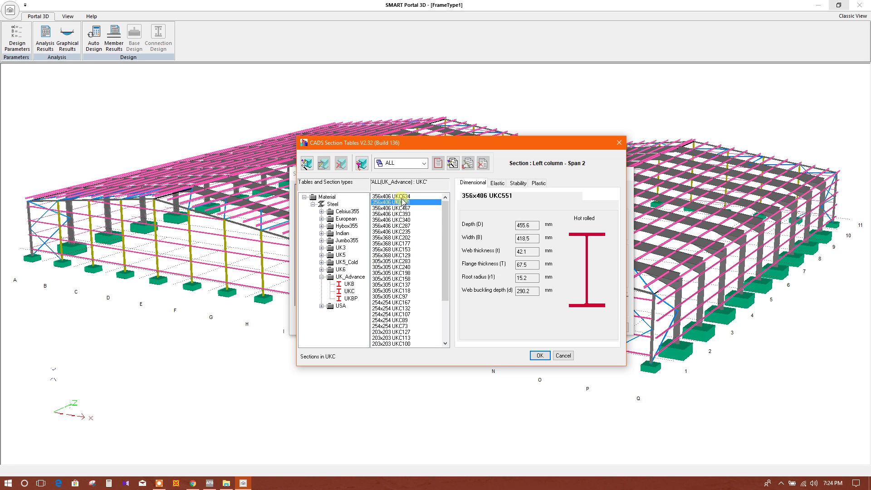
pyautogui.click(401, 196)
pyautogui.click(537, 354)
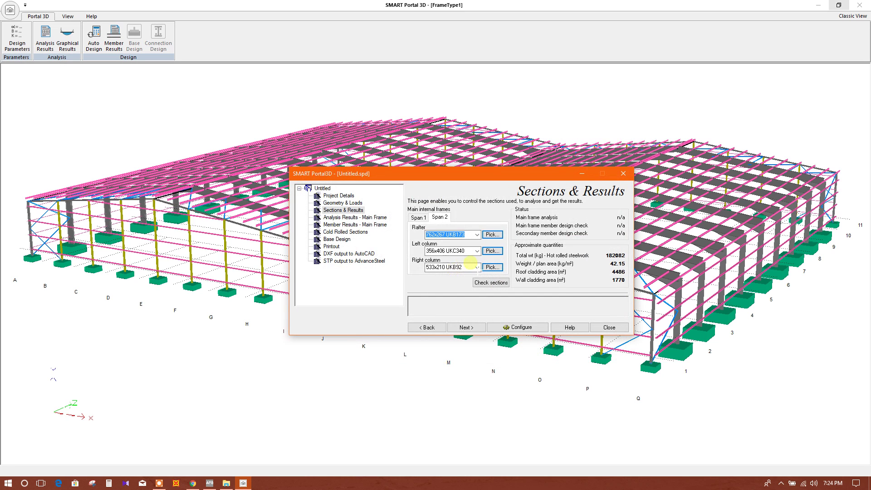
# Set Span 2's right column to 762x267 UKB173 and re-run the main frame analysis
pyautogui.click(477, 267)
pyautogui.click(493, 268)
pyautogui.click(493, 267)
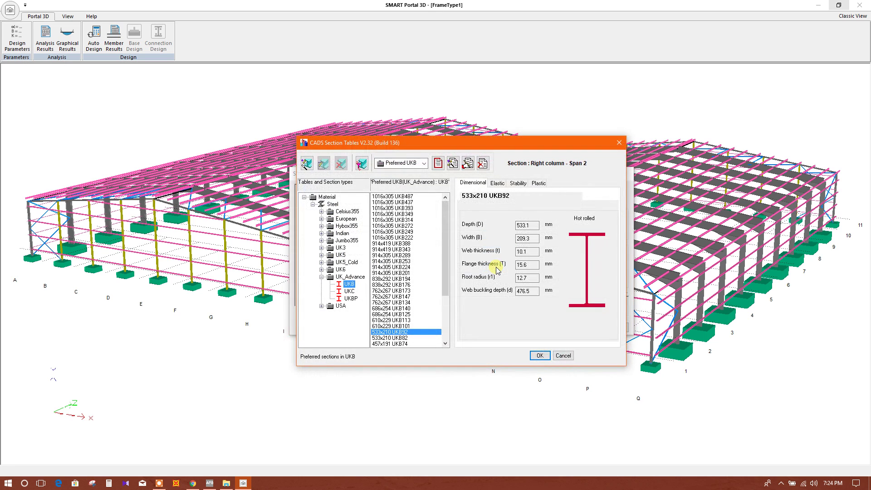
pyautogui.click(398, 338)
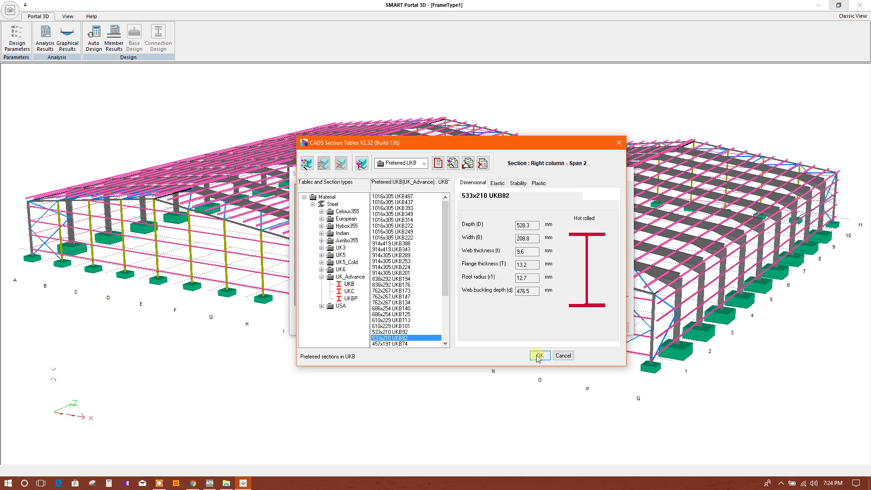
pyautogui.click(410, 296)
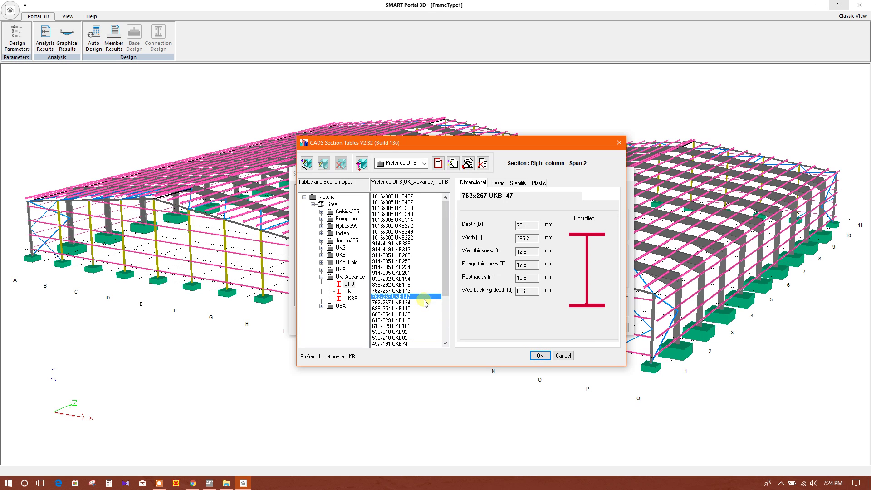
pyautogui.click(418, 290)
pyautogui.click(538, 356)
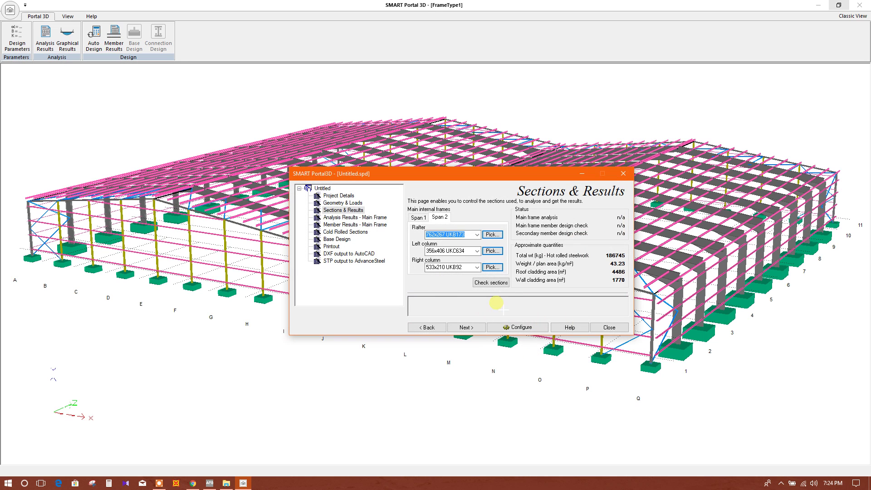
pyautogui.click(373, 218)
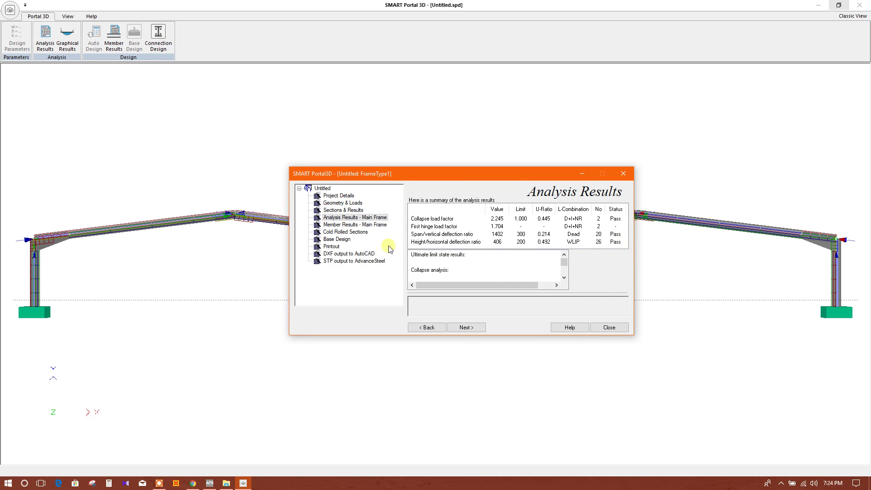
# Expand all main frame member groups to confirm every member check passes
pyautogui.click(366, 225)
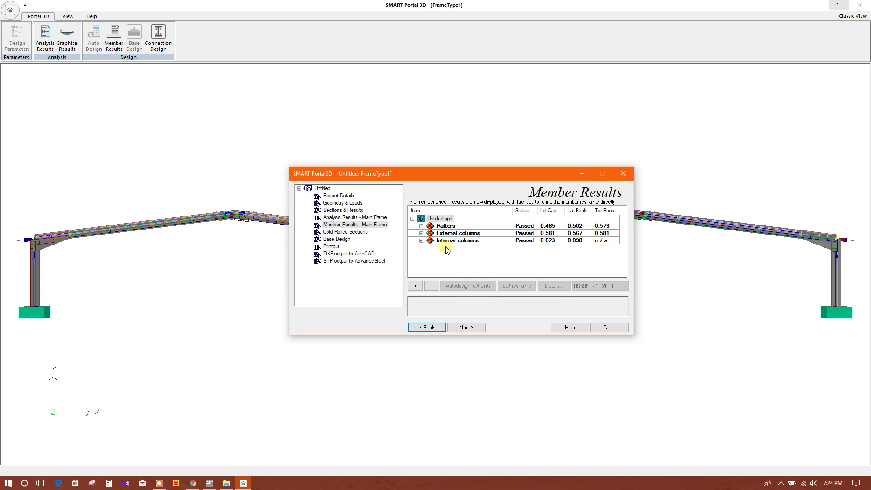
pyautogui.click(421, 233)
pyautogui.click(415, 285)
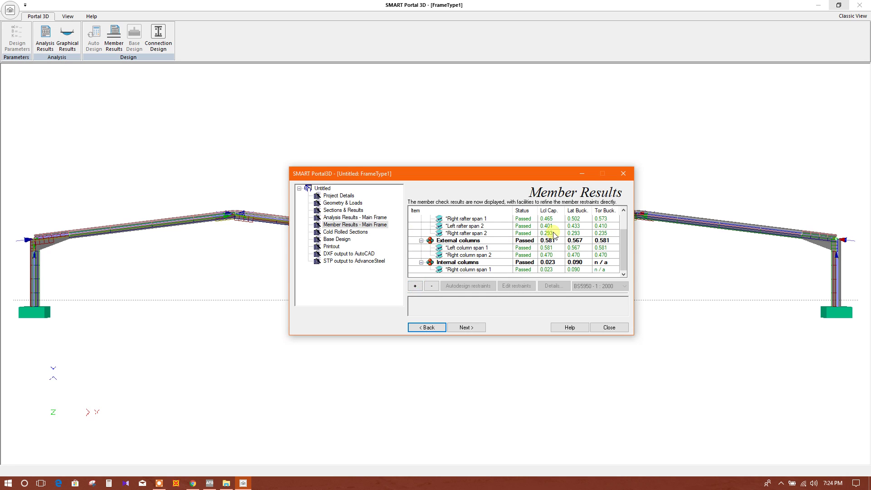
pyautogui.scroll(1, 560, 242)
pyautogui.click(345, 232)
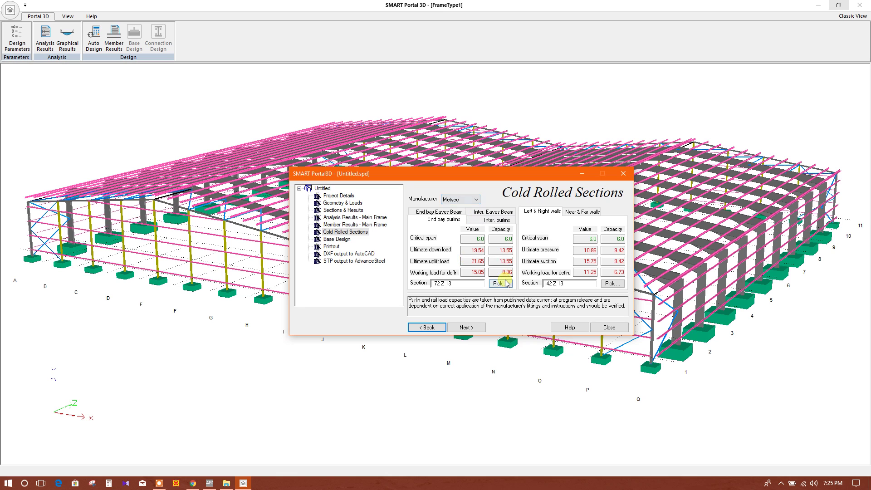
# Keep Metsec as manufacturer and set the end bay purlins to 262 Z 20
pyautogui.click(475, 200)
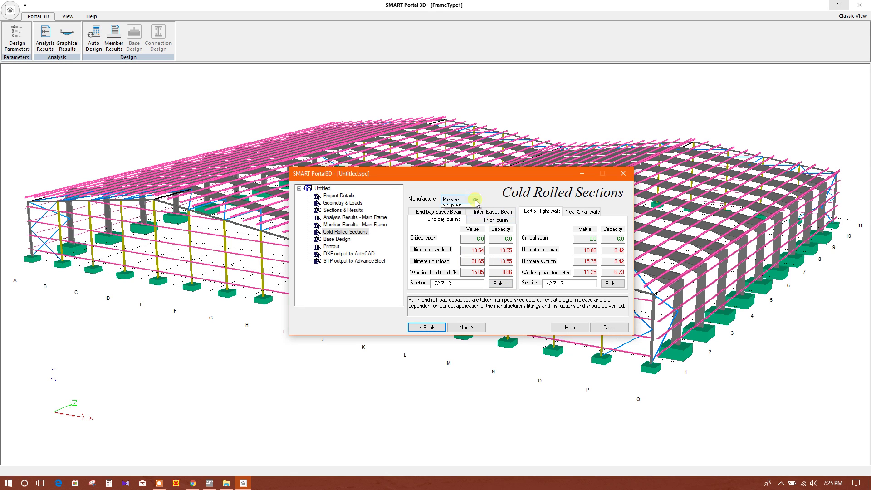
pyautogui.click(472, 207)
pyautogui.click(500, 283)
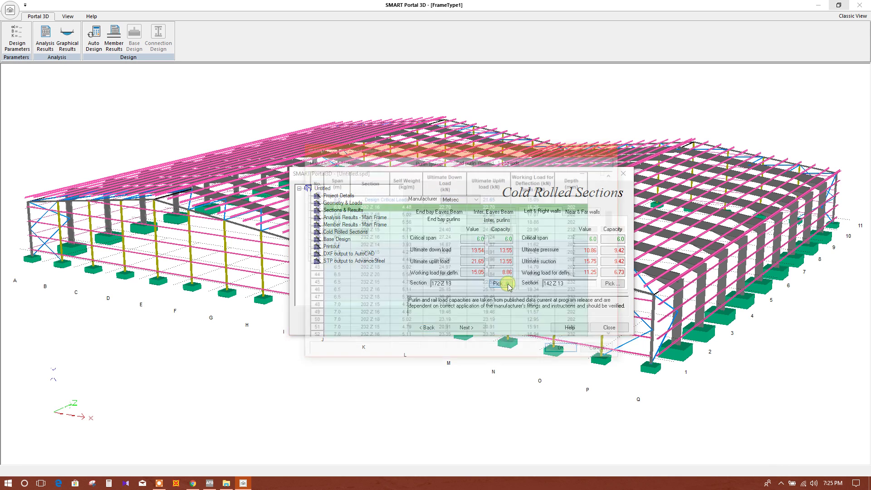
pyautogui.scroll(-11, 434, 263)
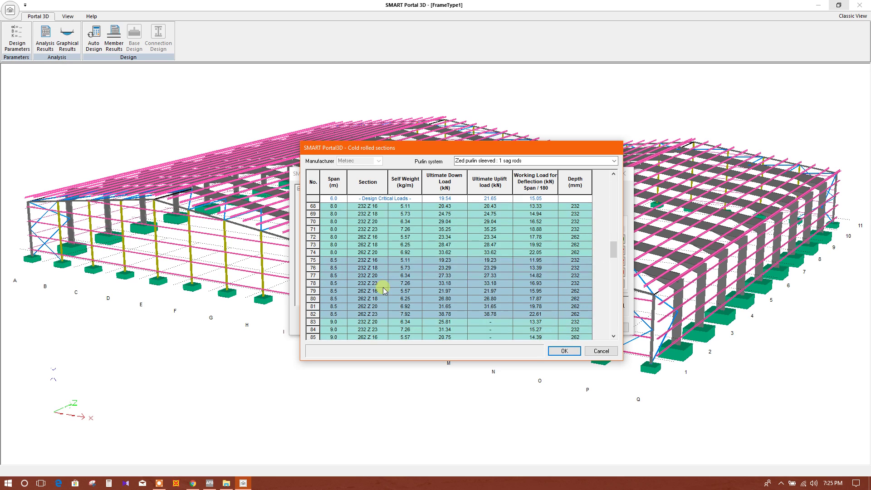
pyautogui.click(373, 263)
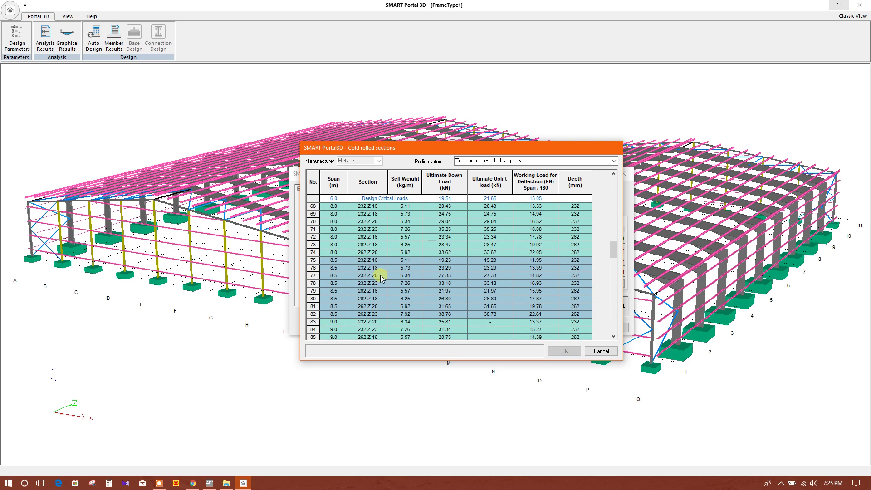
pyautogui.click(320, 253)
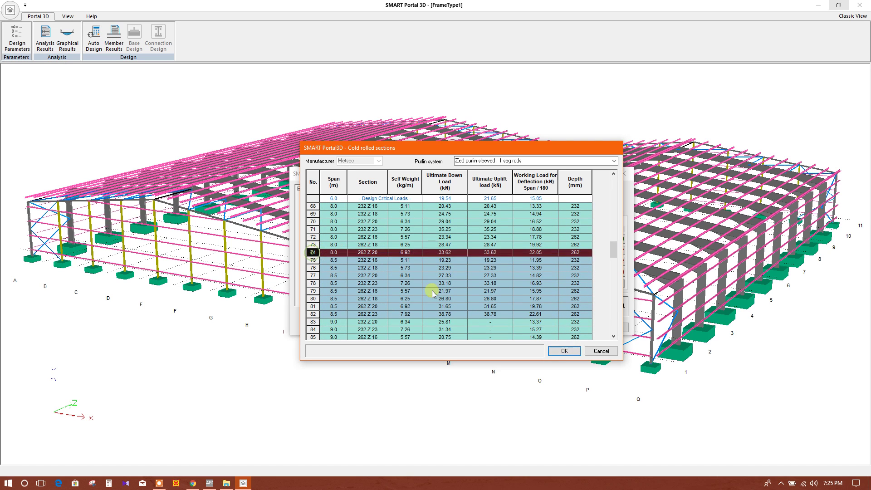
pyautogui.click(563, 351)
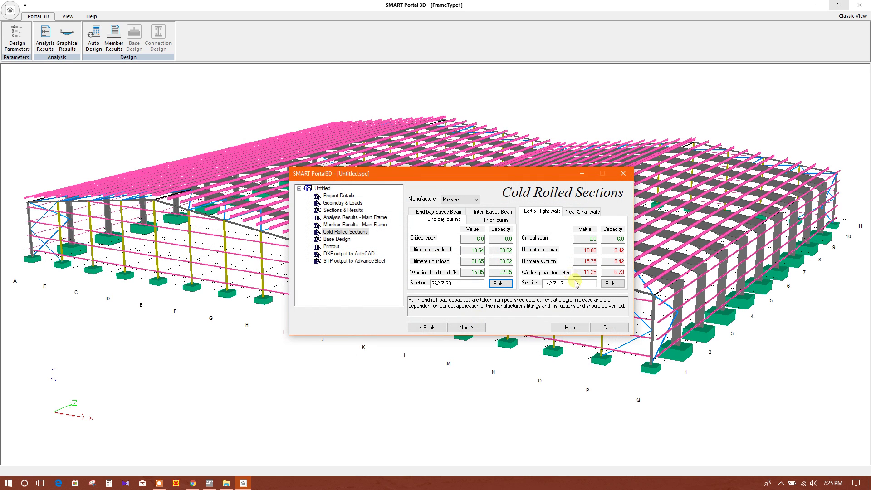
# Set the left and right side wall rails to 202 Z 18
pyautogui.click(608, 284)
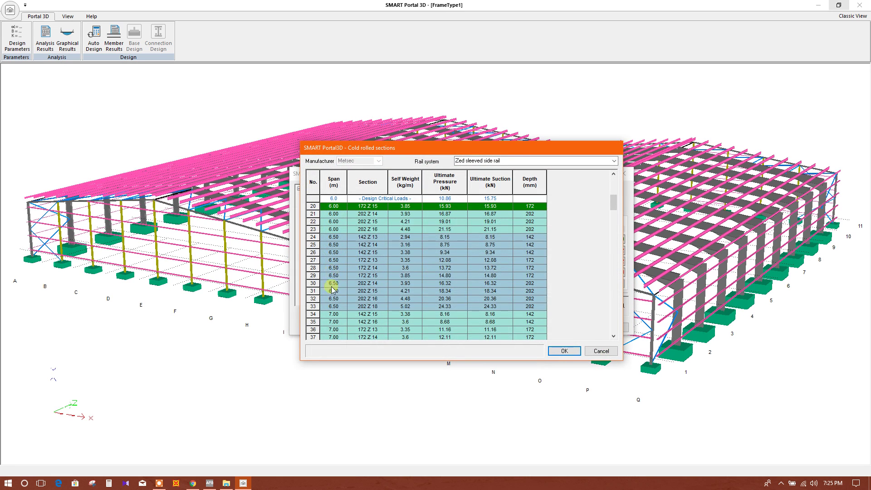
pyautogui.scroll(-1, 331, 286)
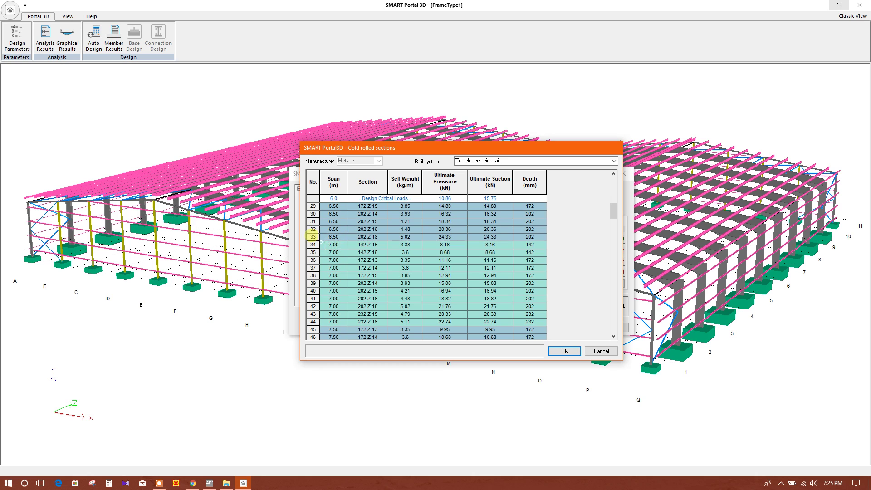
pyautogui.click(339, 237)
pyautogui.scroll(-1, 338, 255)
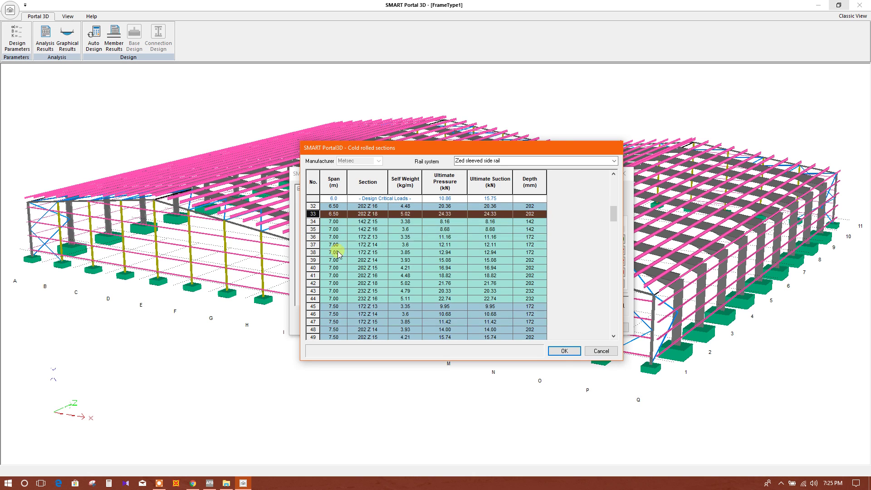
pyautogui.click(564, 351)
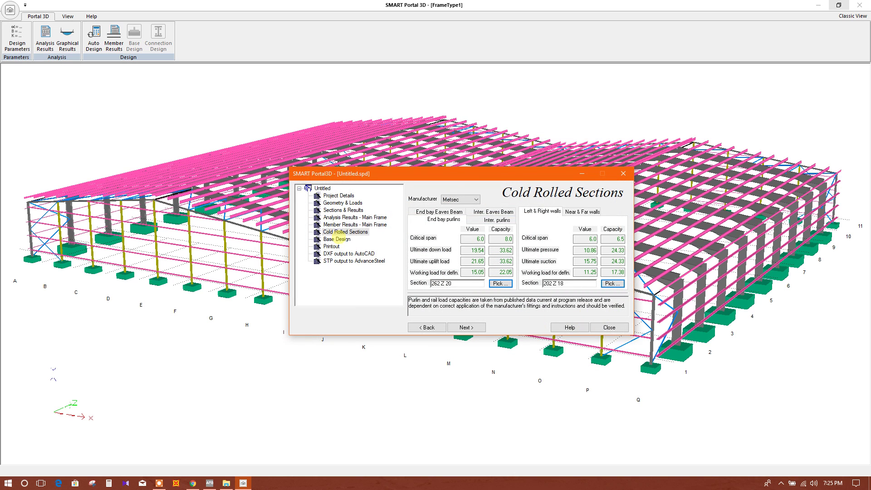
# Auto-design the column bases despite the reactions warning and review sizes such as 2500 x 2500 x 1100
pyautogui.click(339, 239)
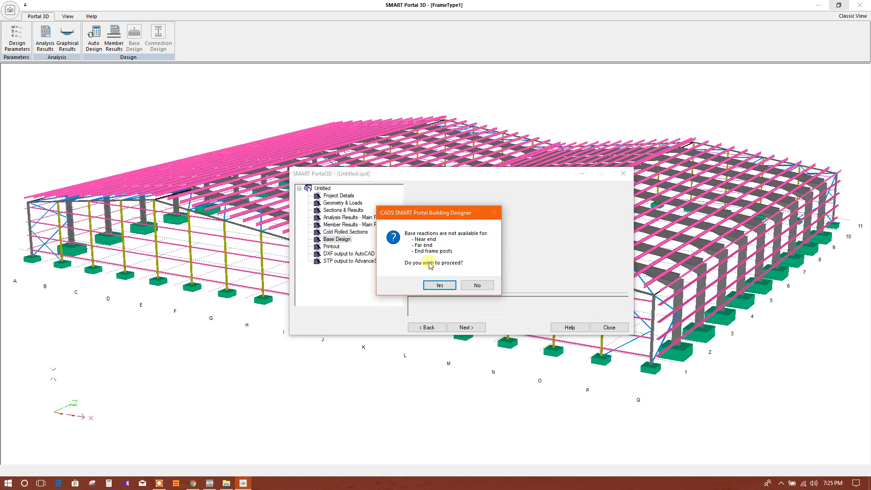
pyautogui.click(438, 282)
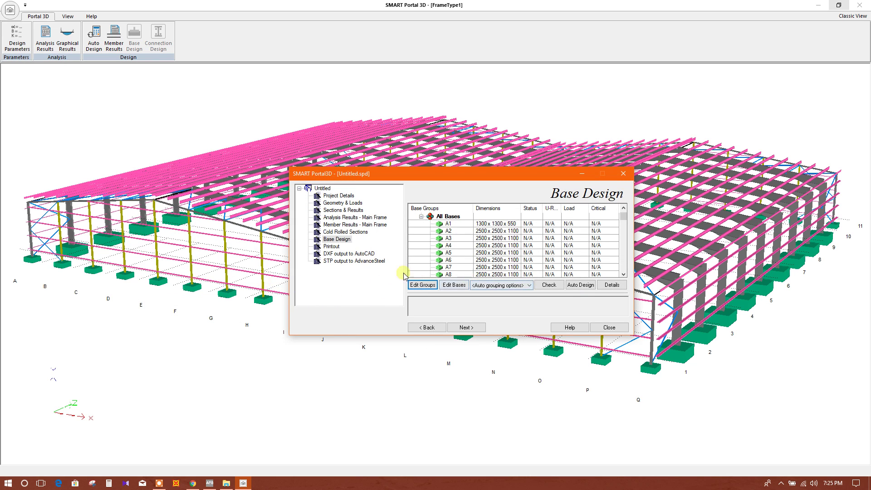
pyautogui.scroll(-2, 551, 253)
pyautogui.scroll(-1, 455, 258)
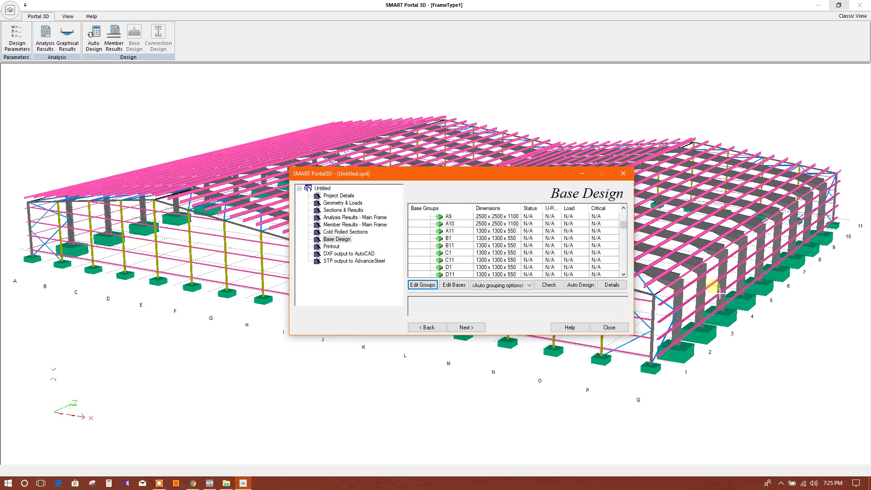
pyautogui.click(331, 246)
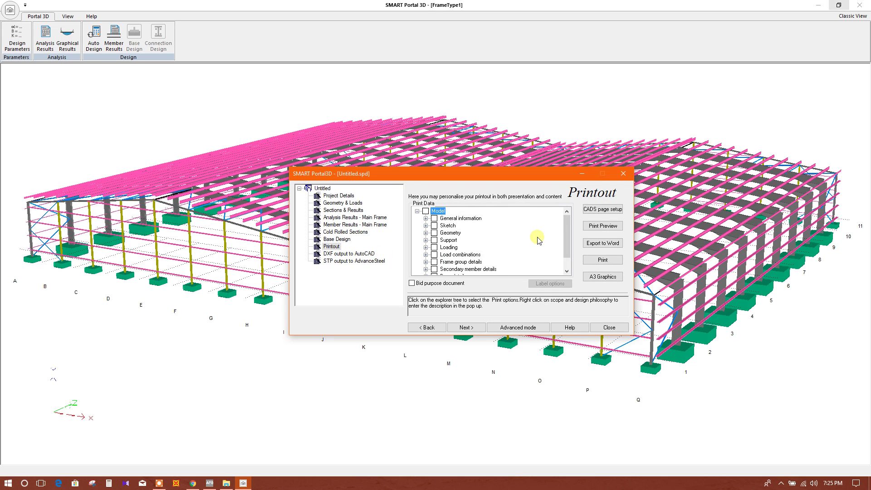
# Make the printout a bid purpose document with layout plan and section, end frame and side wall sketches
pyautogui.scroll(-1, 537, 240)
pyautogui.click(412, 284)
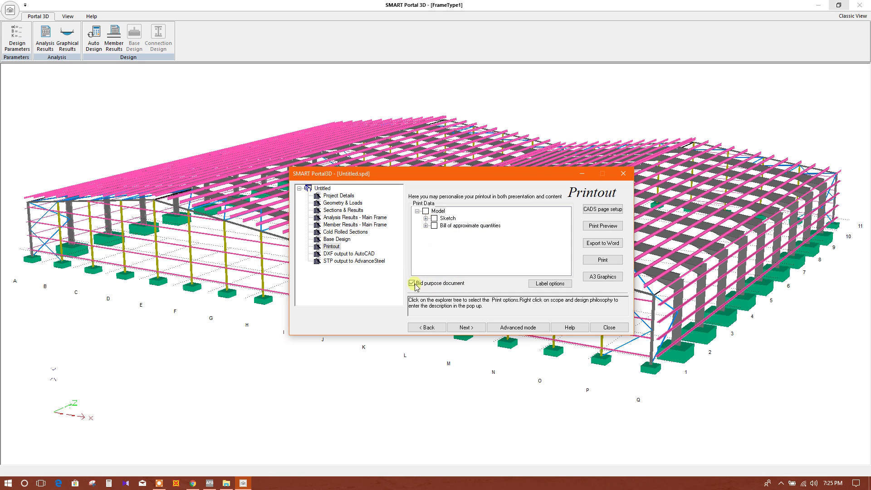
pyautogui.click(426, 218)
pyautogui.click(459, 226)
pyautogui.click(443, 225)
pyautogui.click(442, 232)
pyautogui.click(443, 240)
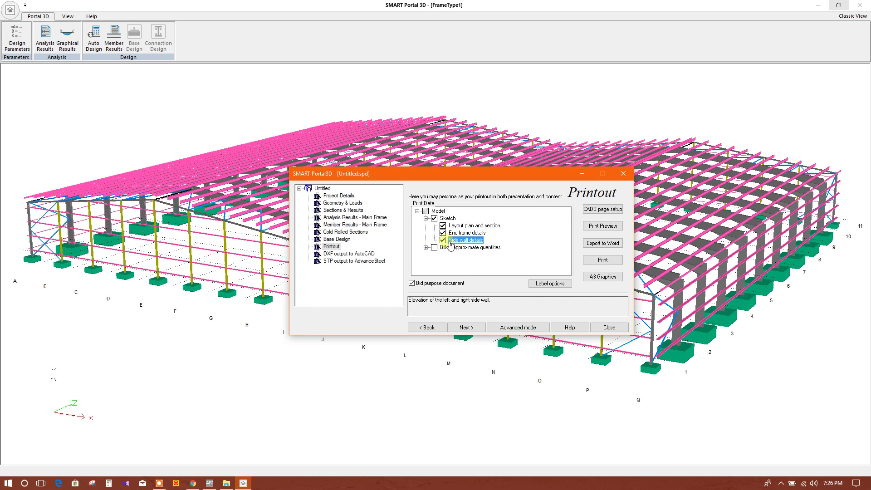
# Add the bill of approximate quantities and preview the six-page printout
pyautogui.click(425, 247)
pyautogui.click(426, 247)
pyautogui.click(434, 247)
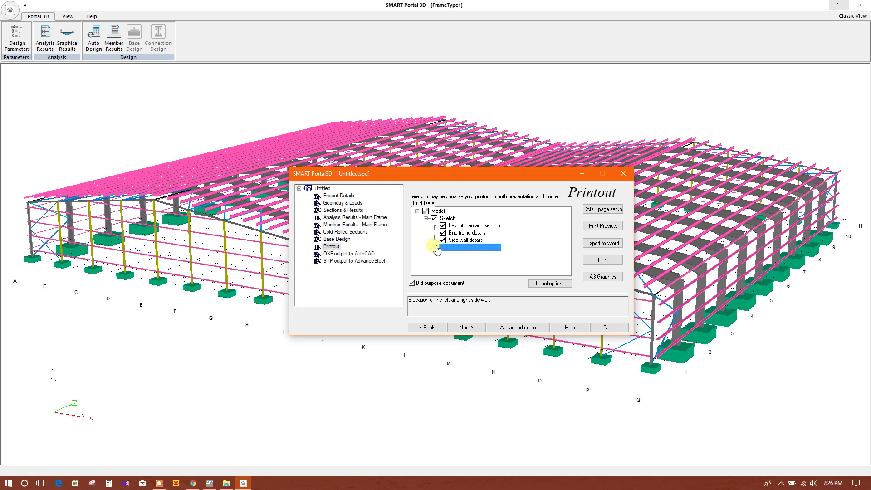
pyautogui.click(619, 227)
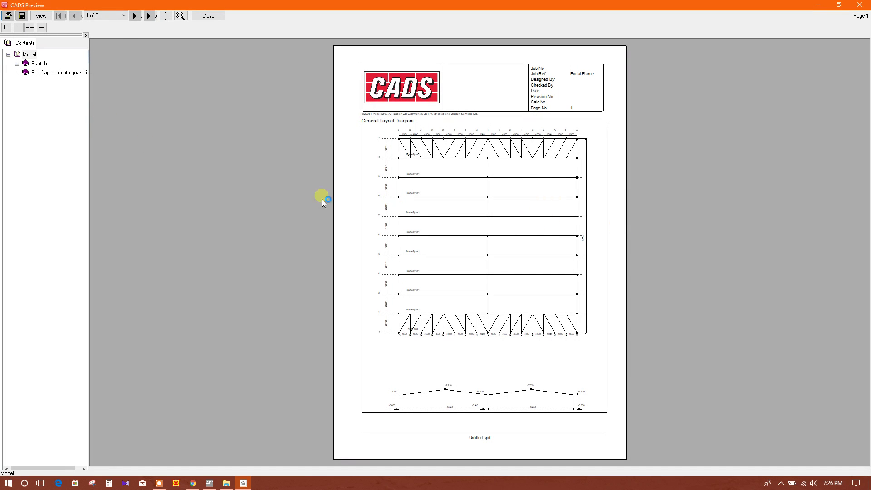
pyautogui.click(134, 16)
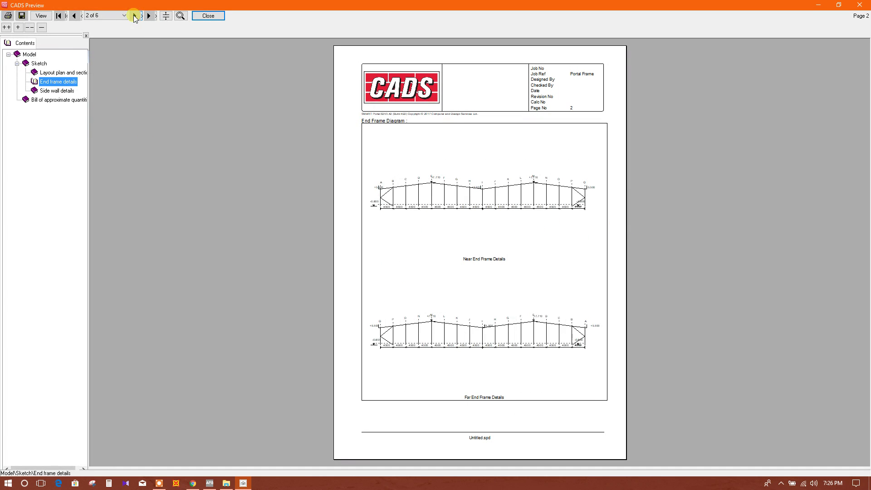
pyautogui.click(134, 17)
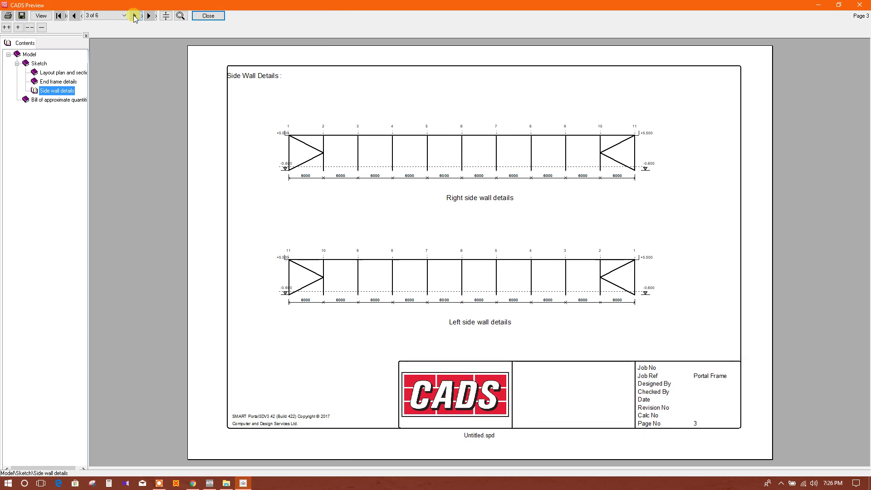
pyautogui.click(134, 16)
pyautogui.click(134, 17)
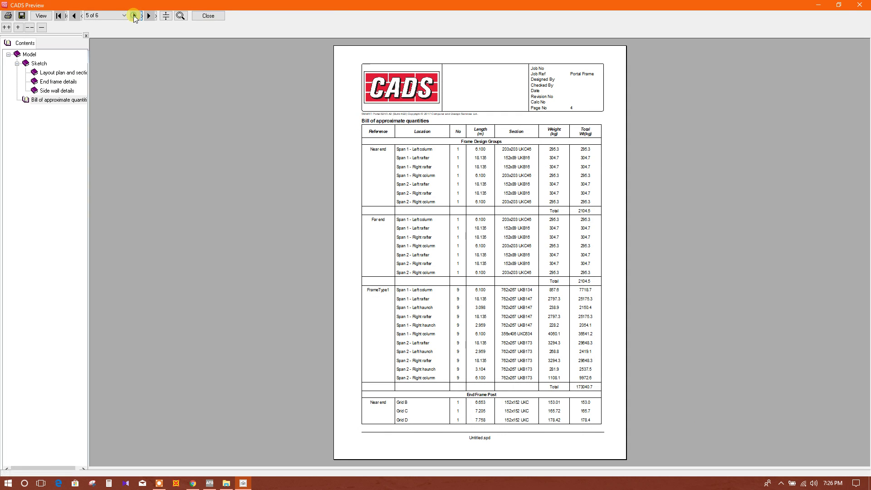
pyautogui.click(134, 17)
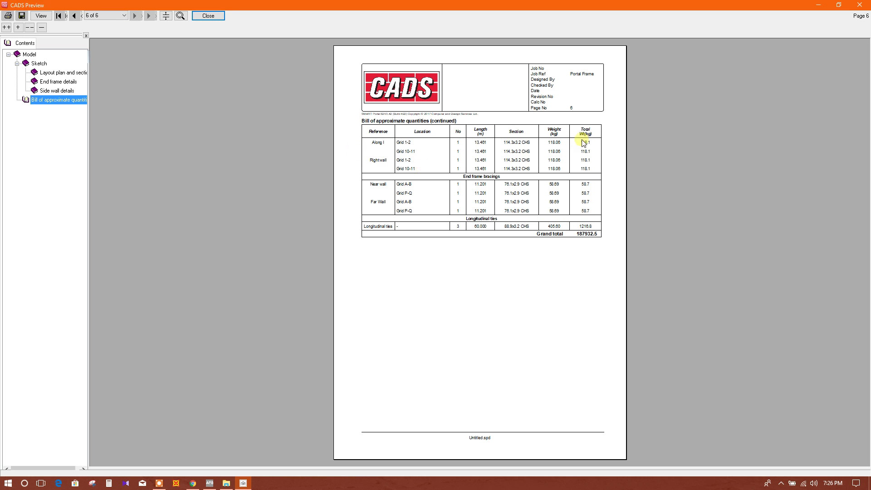
pyautogui.click(208, 15)
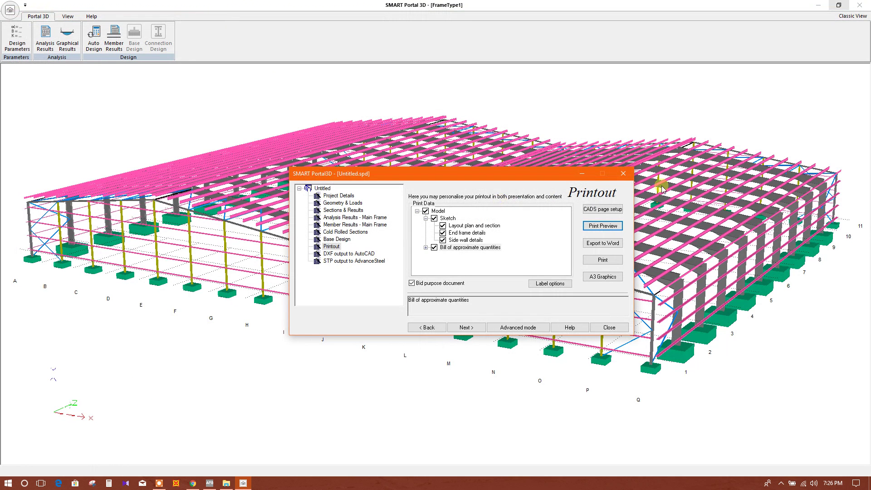
# Select the sectional elevation and internal wall elevation drawings for DXF output
pyautogui.click(343, 254)
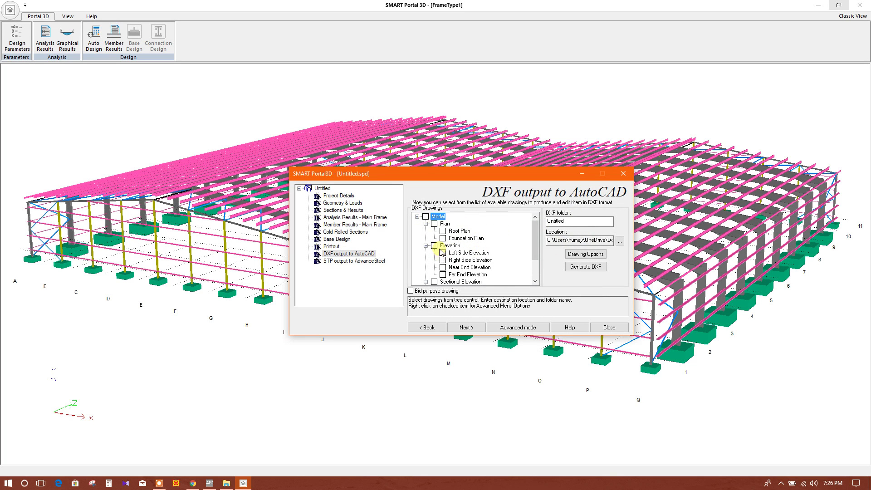
pyautogui.scroll(-1, 505, 251)
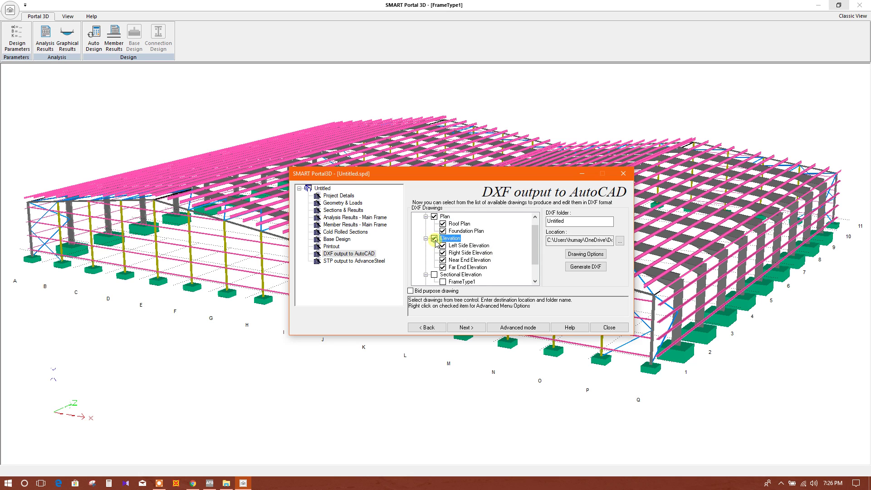
pyautogui.scroll(-1, 511, 264)
pyautogui.click(434, 253)
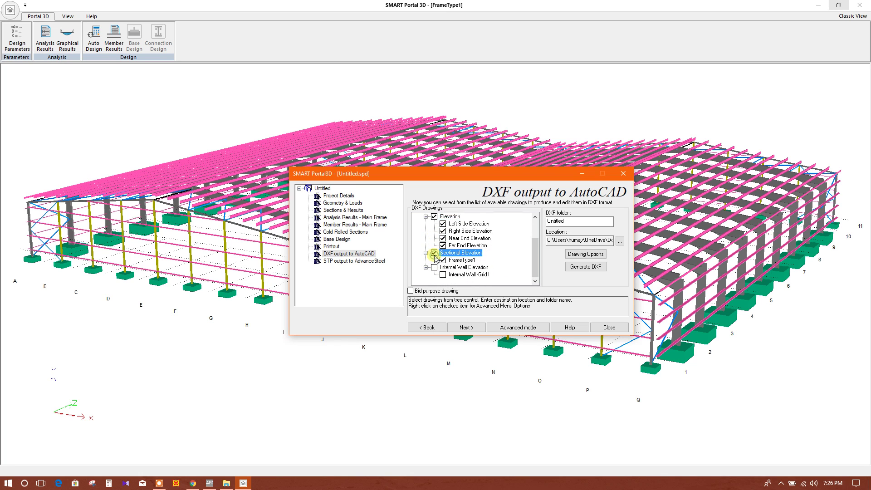
pyautogui.click(434, 267)
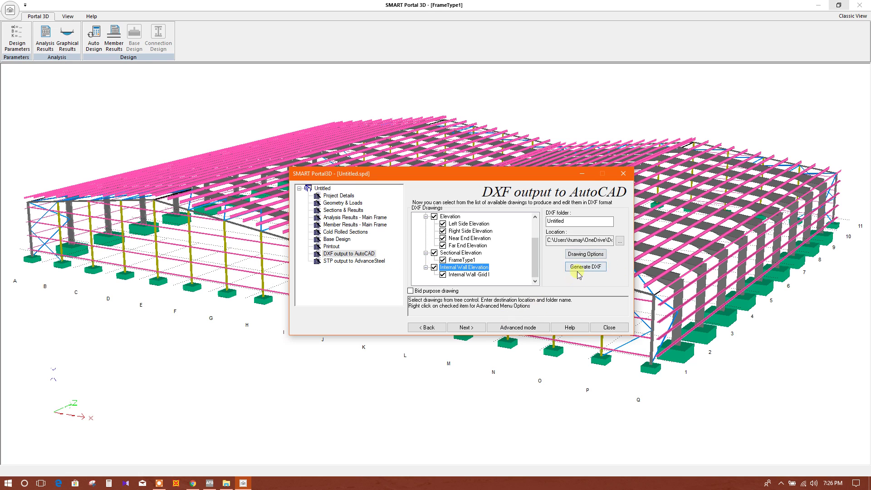
# Generate the DXF drawings and save them in the SP3D\Data folder
pyautogui.click(596, 268)
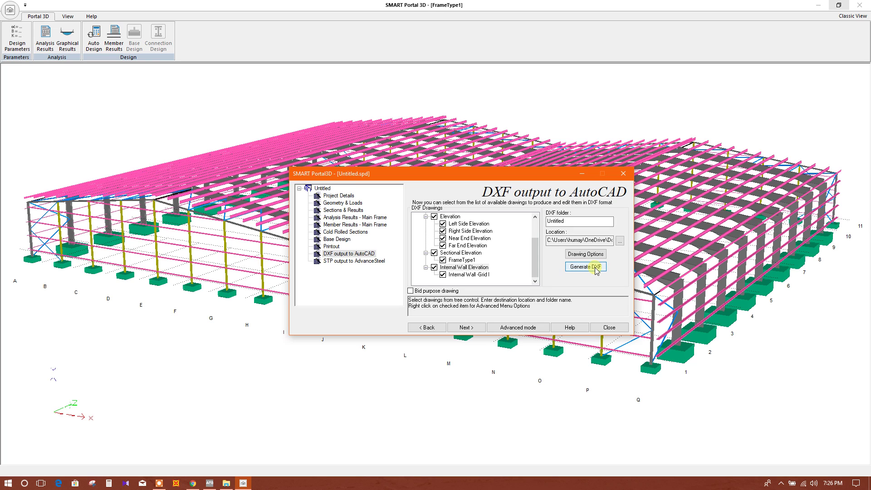
pyautogui.click(619, 240)
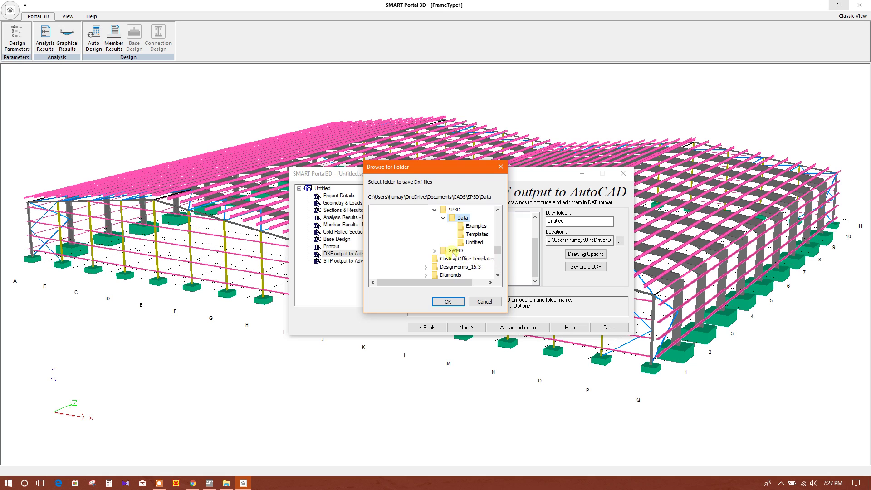
pyautogui.scroll(1, 451, 246)
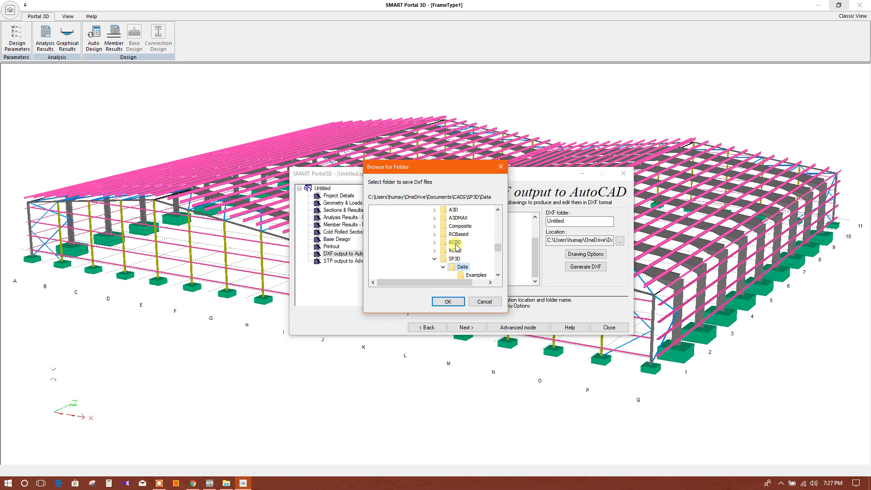
pyautogui.scroll(-2, 462, 246)
pyautogui.scroll(2, 464, 247)
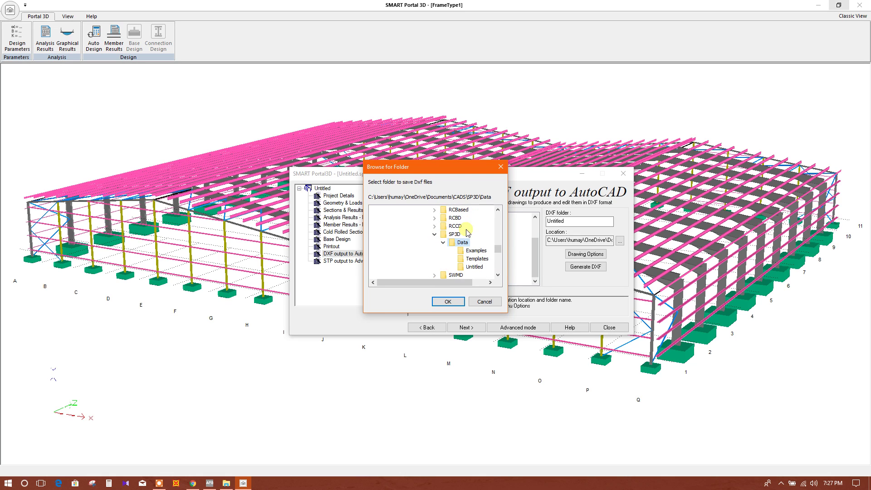
pyautogui.click(458, 303)
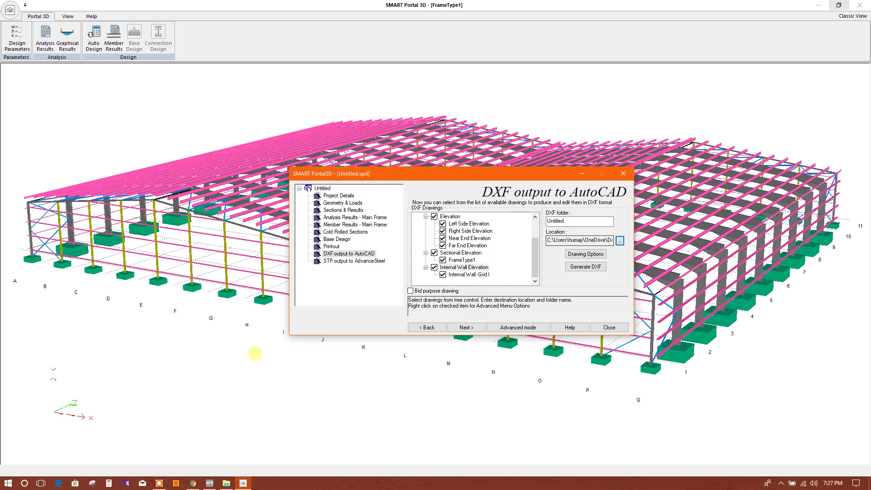
# Launch File Explorer maximised and browse from the C: drive into the user's home folder
pyautogui.click(8, 483)
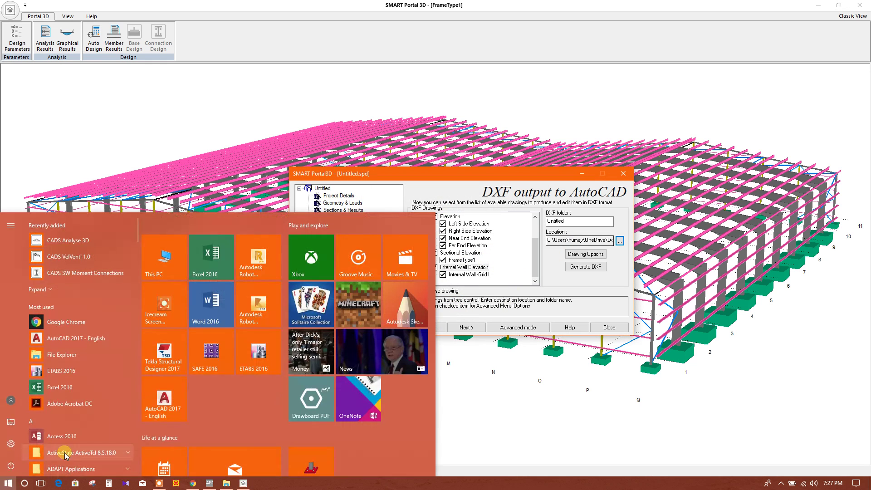
pyautogui.click(165, 257)
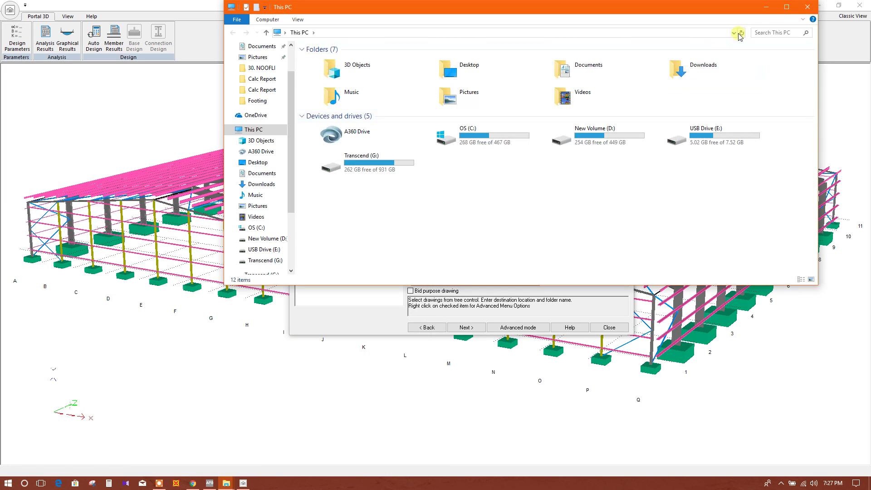
pyautogui.click(784, 7)
pyautogui.doubleClick(305, 125)
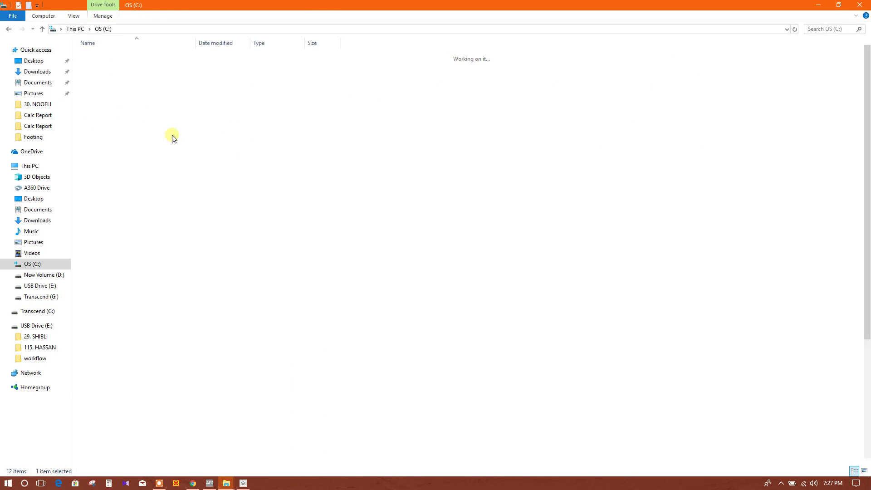
pyautogui.doubleClick(94, 314)
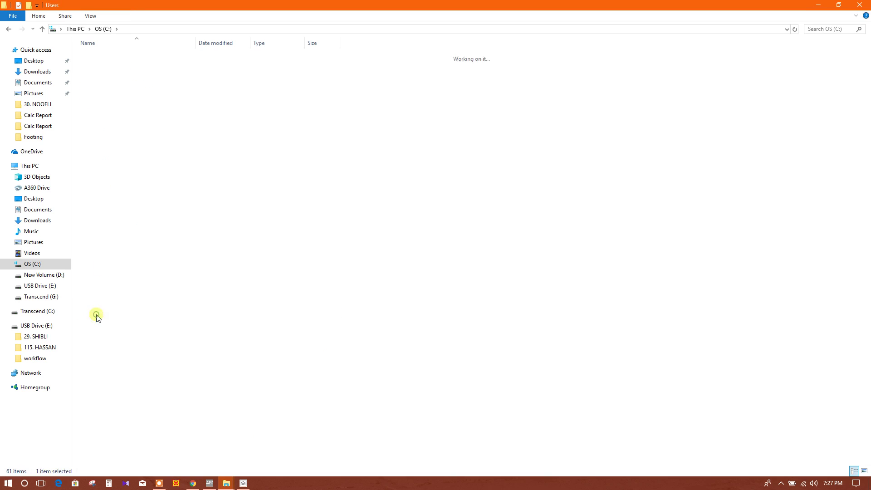
pyautogui.doubleClick(111, 75)
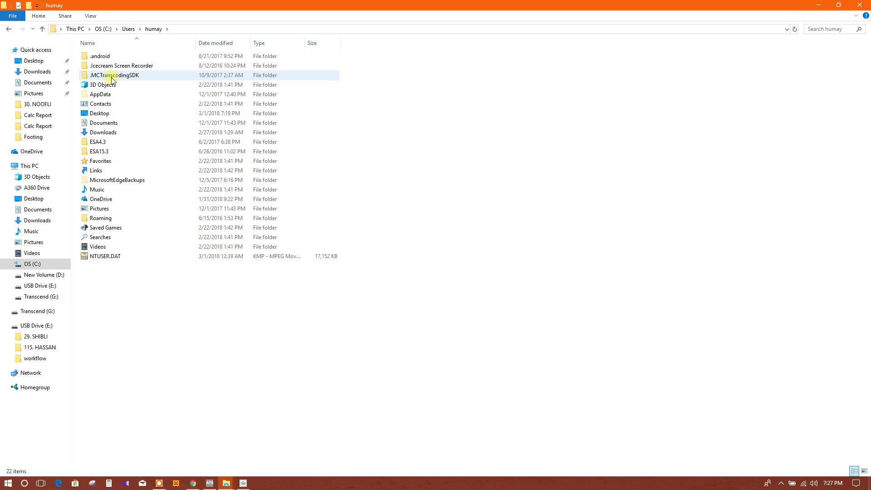
pyautogui.click(176, 484)
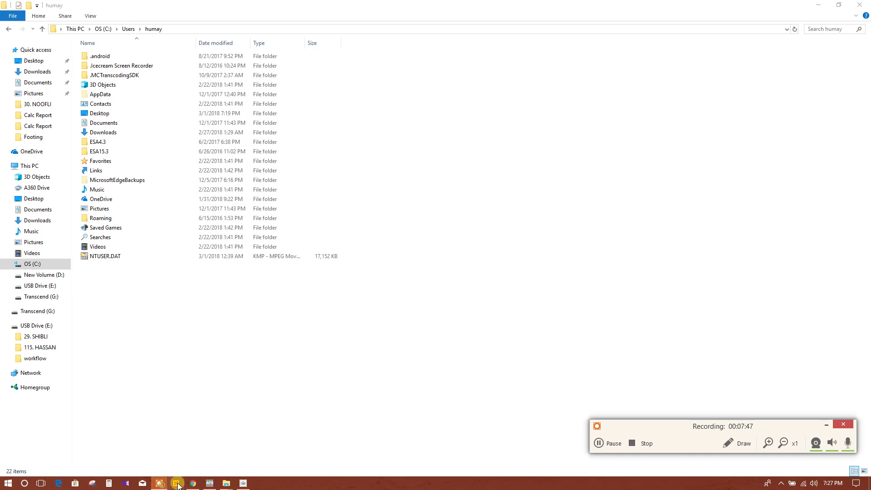
pyautogui.click(599, 443)
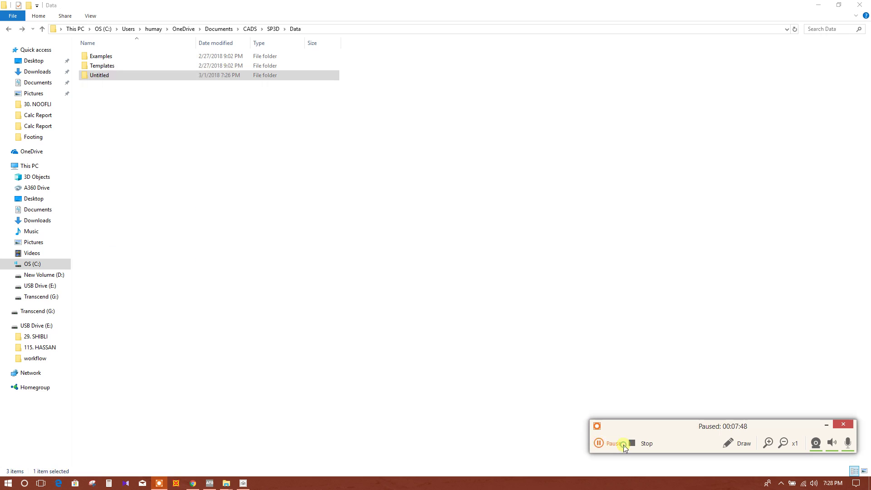
pyautogui.click(625, 449)
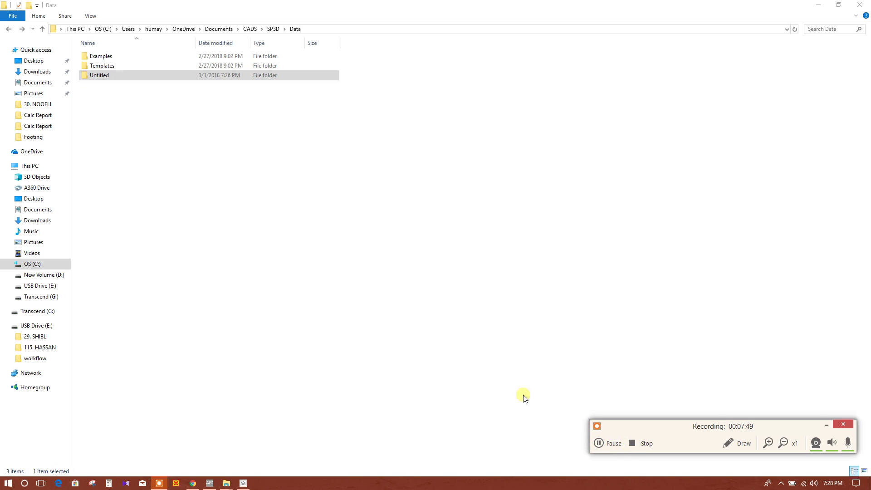
pyautogui.click(163, 180)
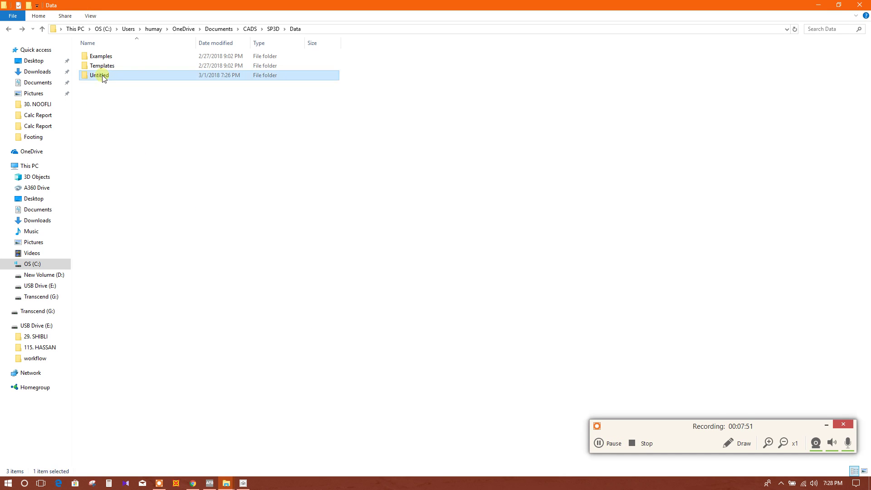
# Cut all eight DXF drawings from the Untitled folder
pyautogui.doubleClick(104, 77)
pyautogui.moveTo(178, 205); pyautogui.dragTo(129, 60)
pyautogui.rightClick(129, 58)
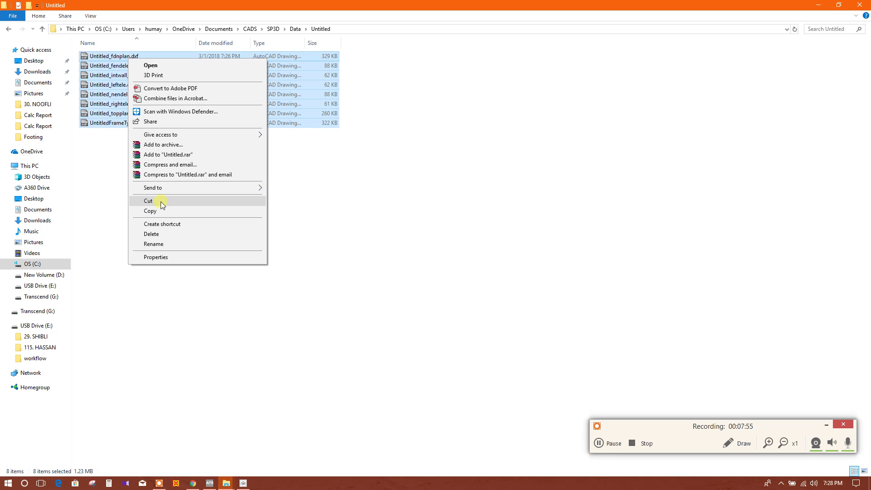
pyautogui.click(160, 201)
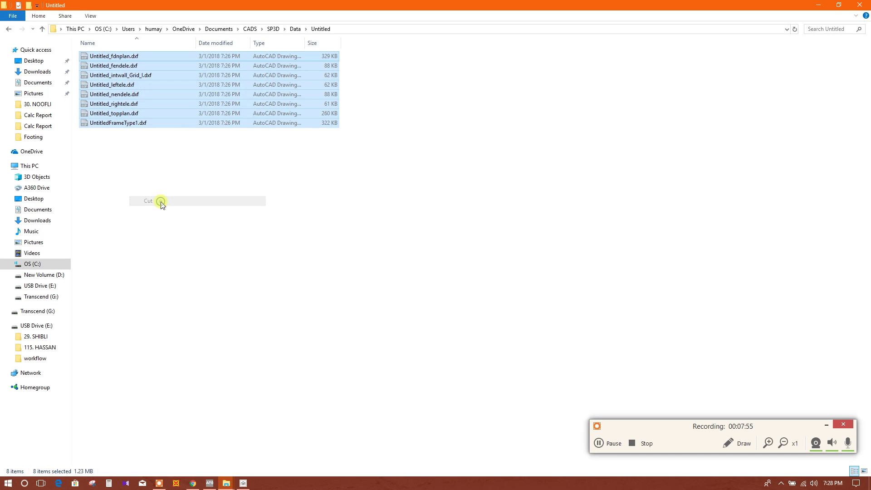
# Paste the DXF drawings into the CADS folder under D:\My Works
pyautogui.click(61, 277)
pyautogui.click(112, 117)
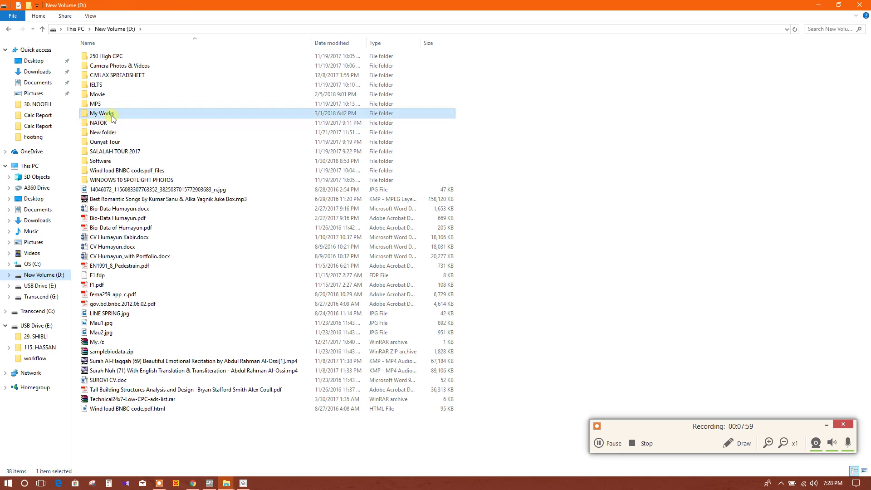
pyautogui.doubleClick(112, 117)
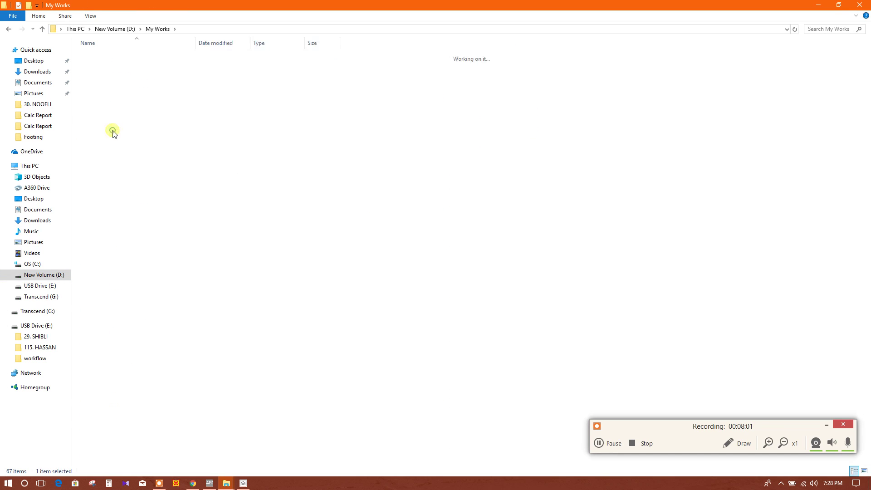
pyautogui.rightClick(148, 124)
pyautogui.click(169, 182)
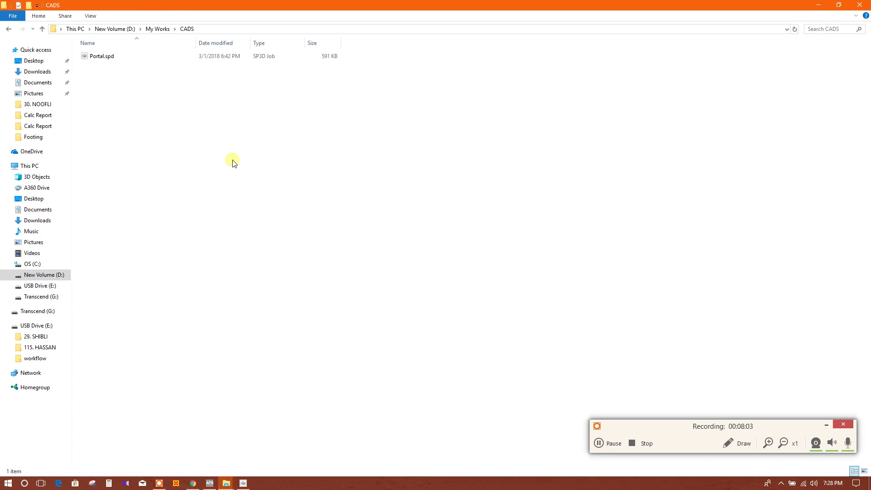
pyautogui.click(267, 391)
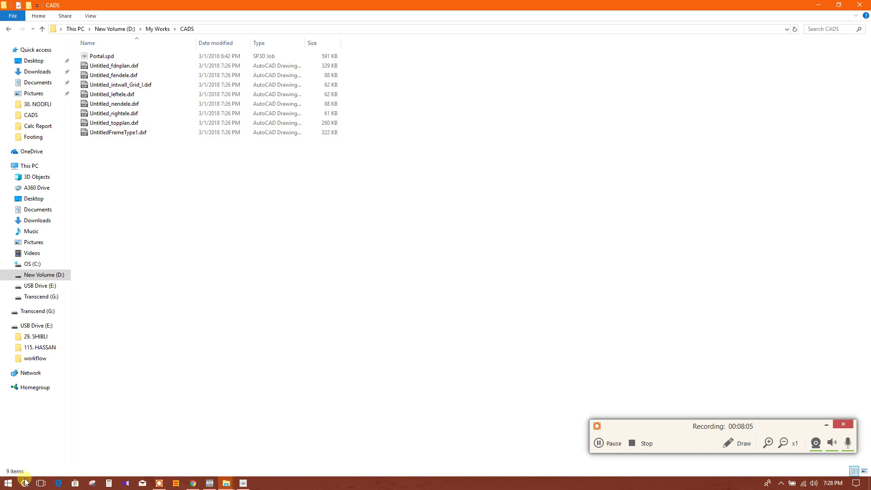
pyautogui.click(8, 482)
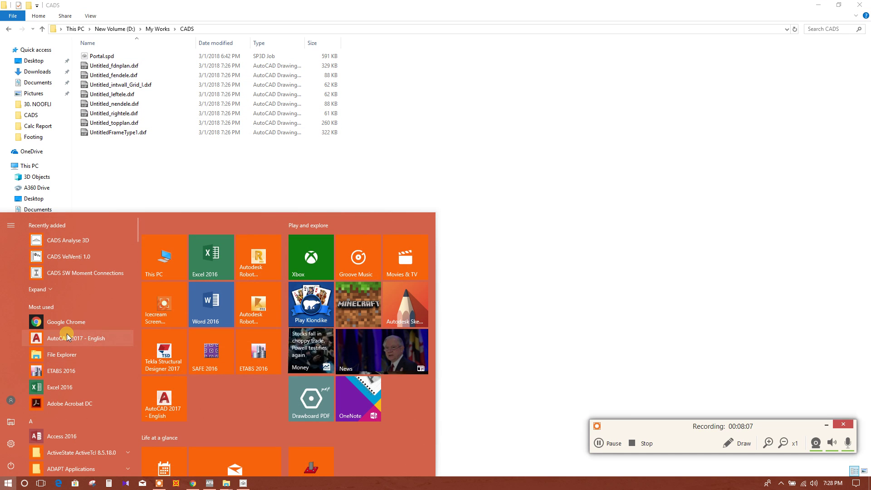
# Launch AutoCAD 2017 and open Untitled_fdnplan.dxf from D:\My Works\CADS, filtering by DXF
pyautogui.click(67, 338)
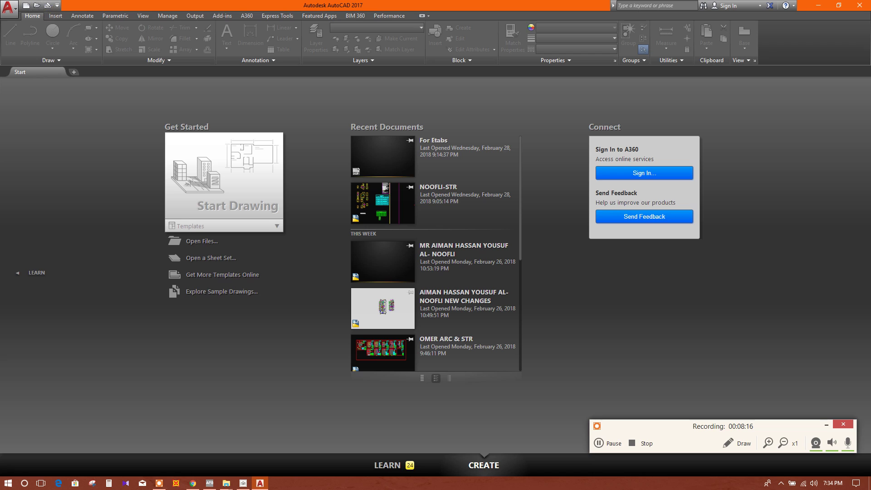
pyautogui.click(37, 8)
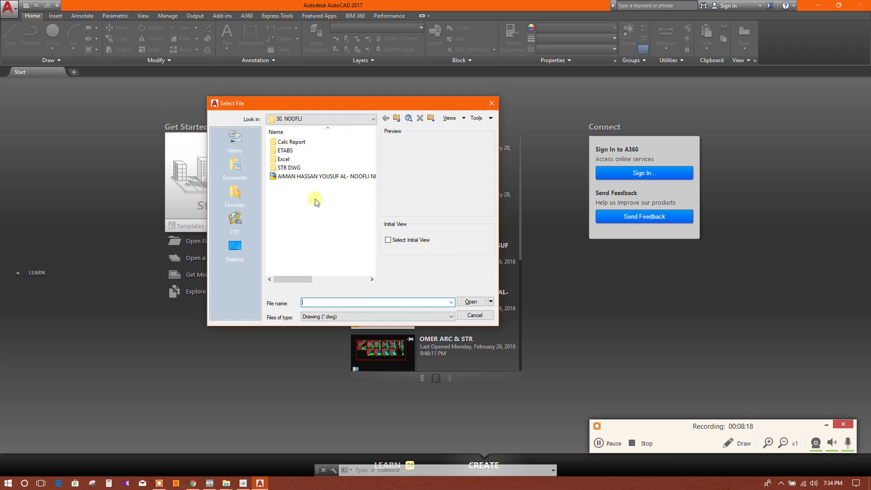
pyautogui.click(396, 119)
pyautogui.click(395, 119)
pyautogui.click(395, 119)
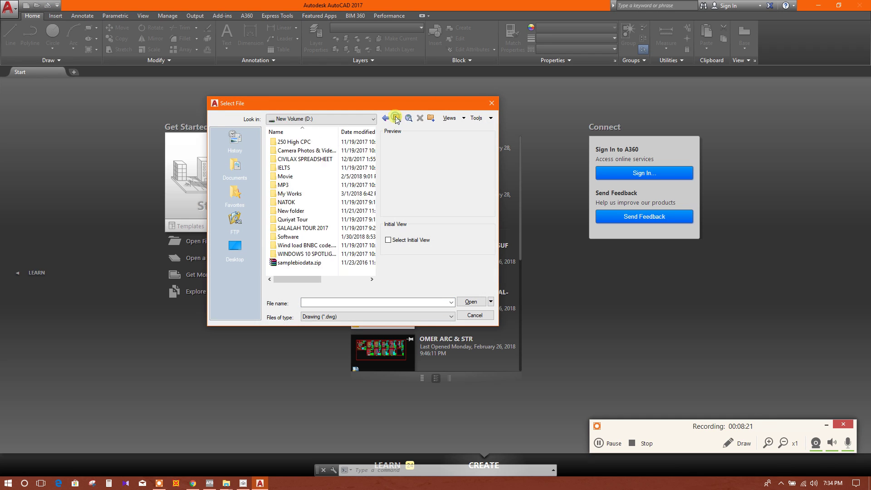
pyautogui.doubleClick(294, 194)
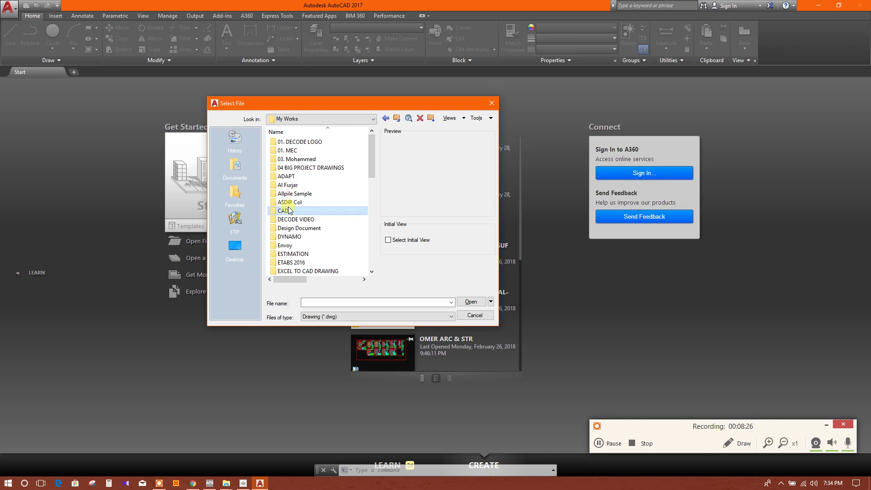
pyautogui.doubleClick(289, 209)
pyautogui.click(331, 317)
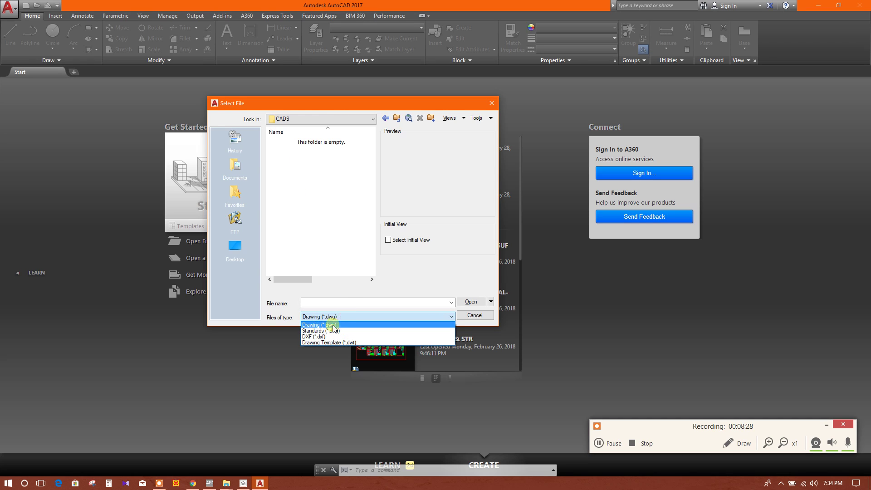
pyautogui.click(326, 333)
pyautogui.click(299, 142)
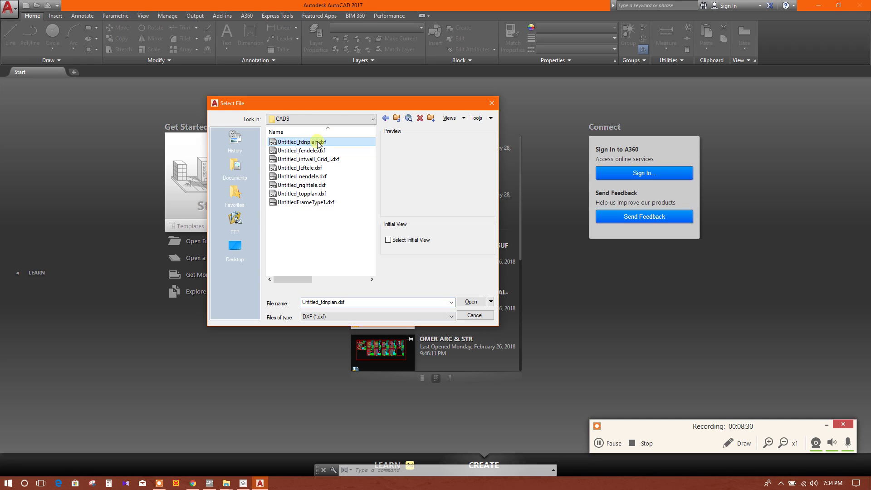
pyautogui.click(462, 301)
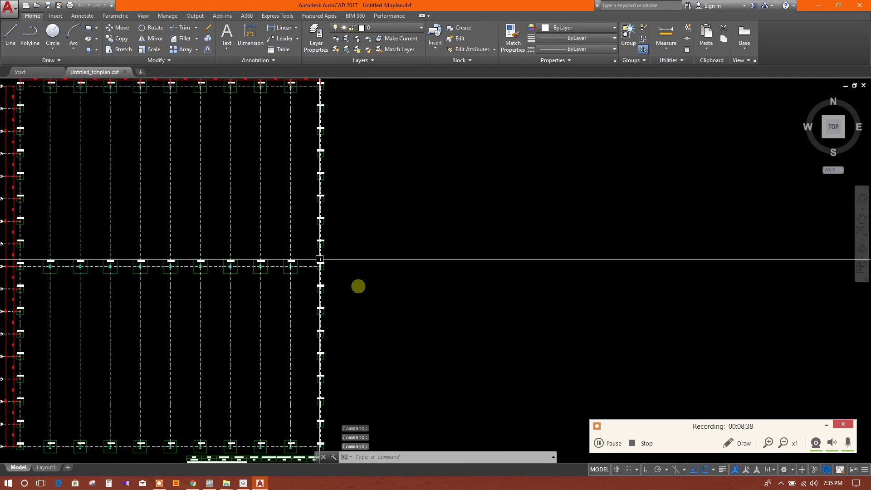
# Inspect the foundation plan, then open Untitled_fendele.dxf in a new tab
pyautogui.moveTo(428, 188); pyautogui.dragTo(407, 301, button='middle')
pyautogui.scroll(4, 374, 147)
pyautogui.scroll(2, 357, 228)
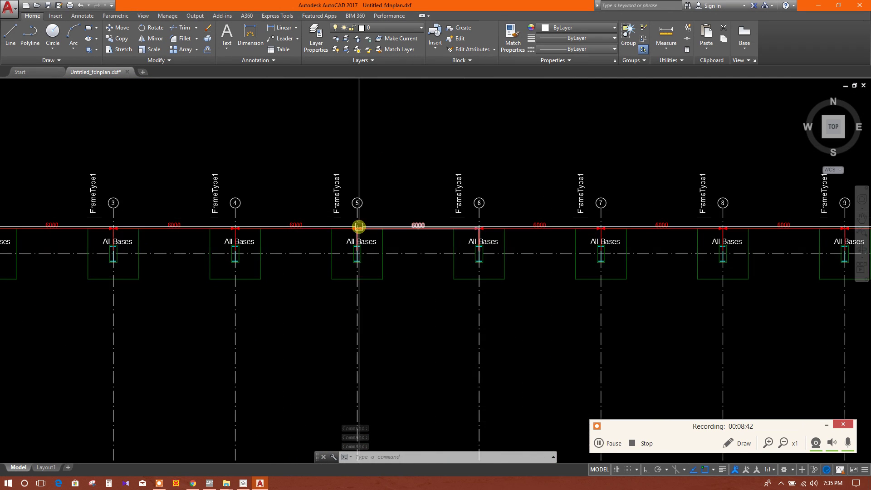
pyautogui.scroll(-2, 418, 225)
pyautogui.scroll(-6, 472, 336)
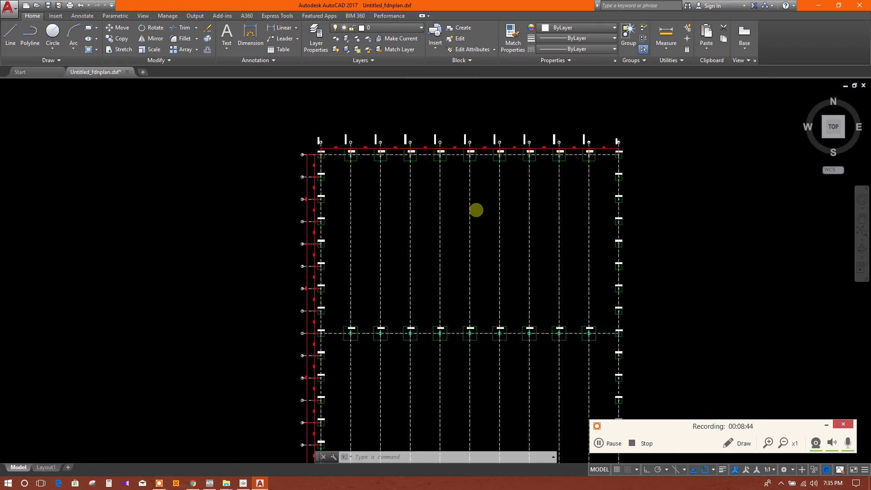
pyautogui.click(37, 5)
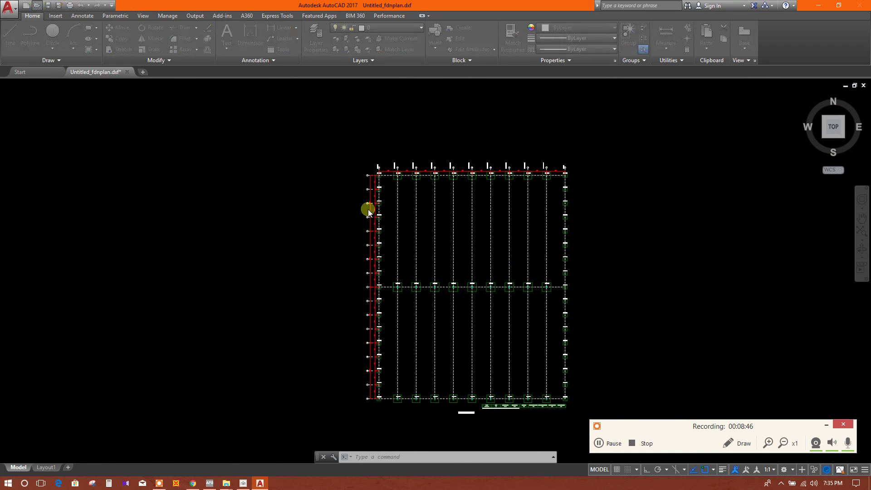
pyautogui.click(308, 150)
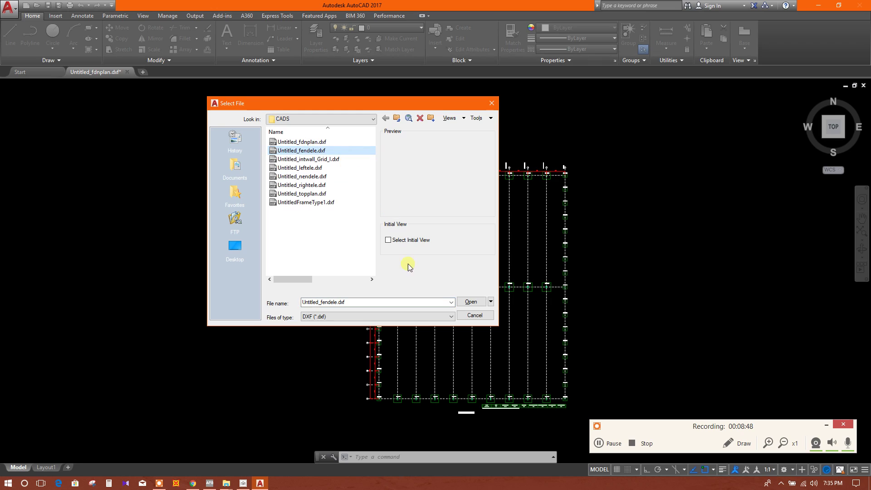
pyautogui.click(467, 304)
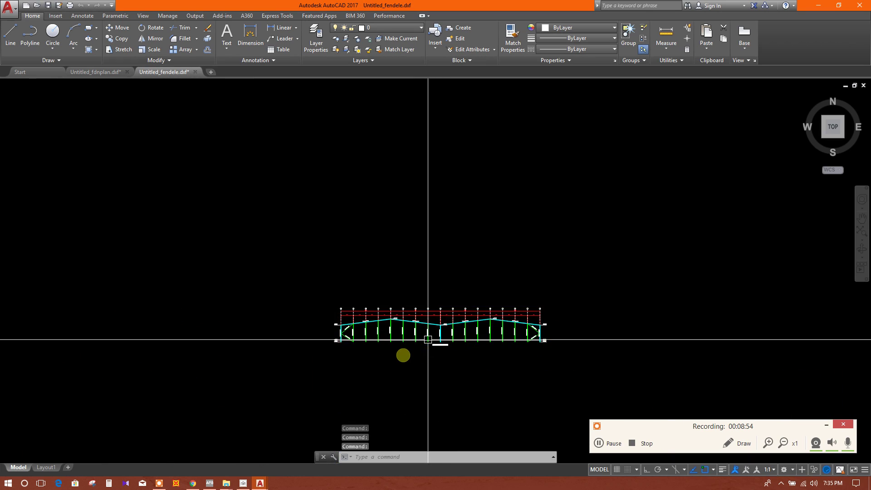
pyautogui.scroll(2, 404, 351)
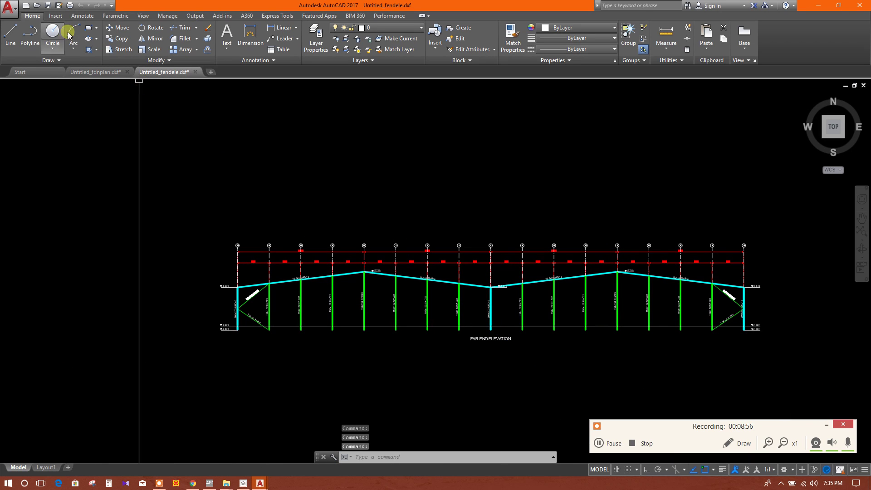
# Open Untitled_intwall_Grid_I.dxf and zoom in on it
pyautogui.click(37, 6)
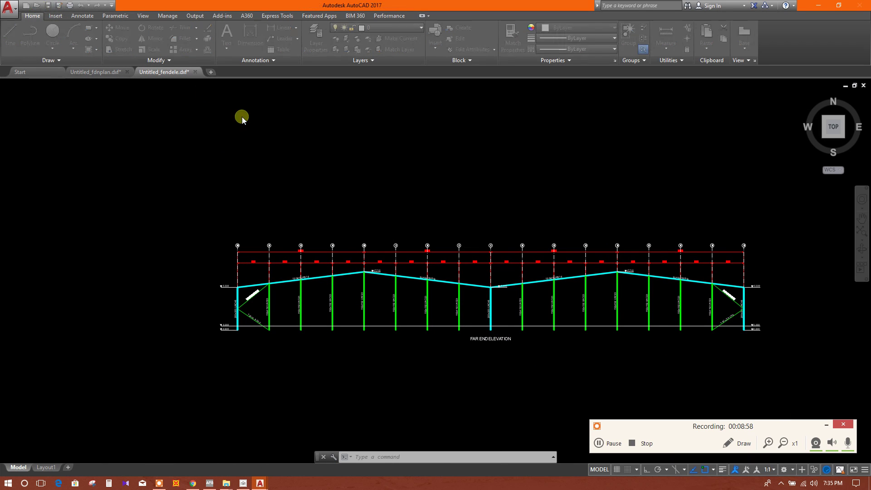
pyautogui.click(318, 159)
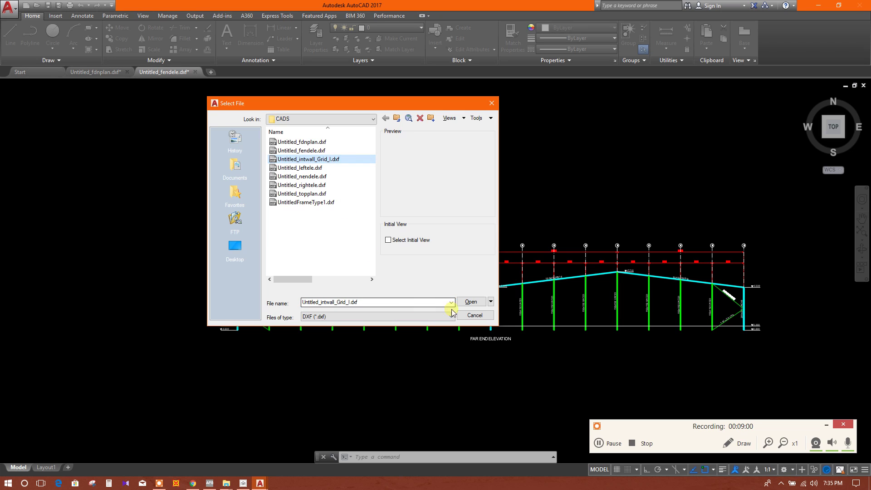
pyautogui.click(471, 302)
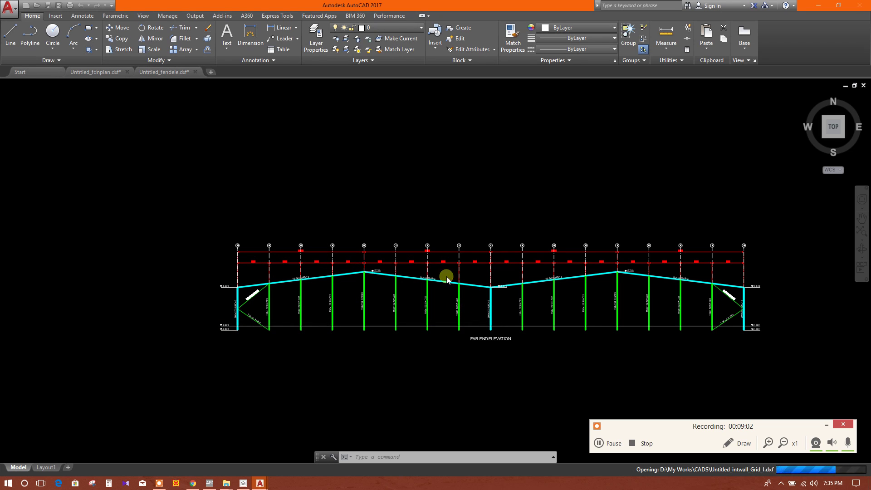
pyautogui.scroll(7, 372, 334)
pyautogui.scroll(4, 372, 334)
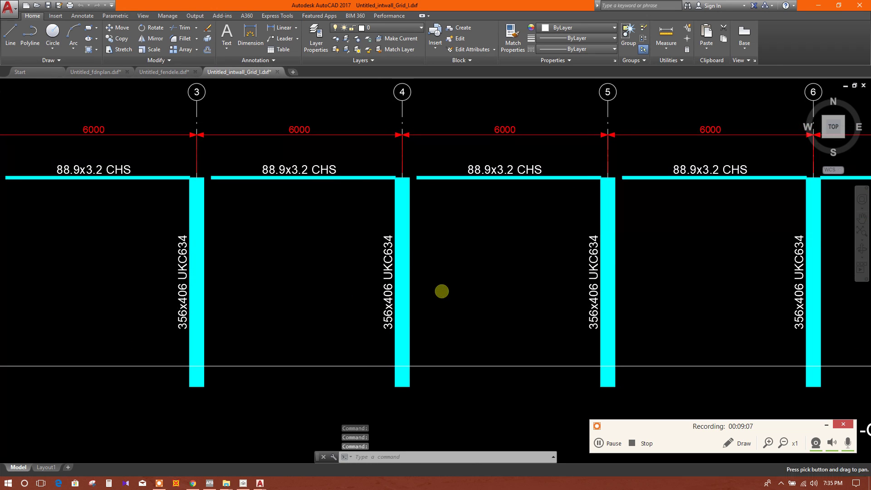
pyautogui.click(37, 5)
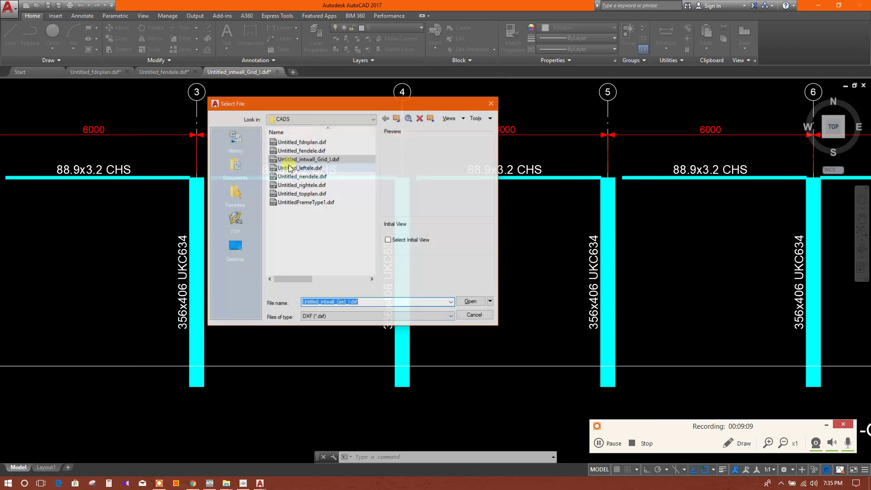
# Open the left side elevation drawing Untitled_leftele.dxf
pyautogui.click(317, 167)
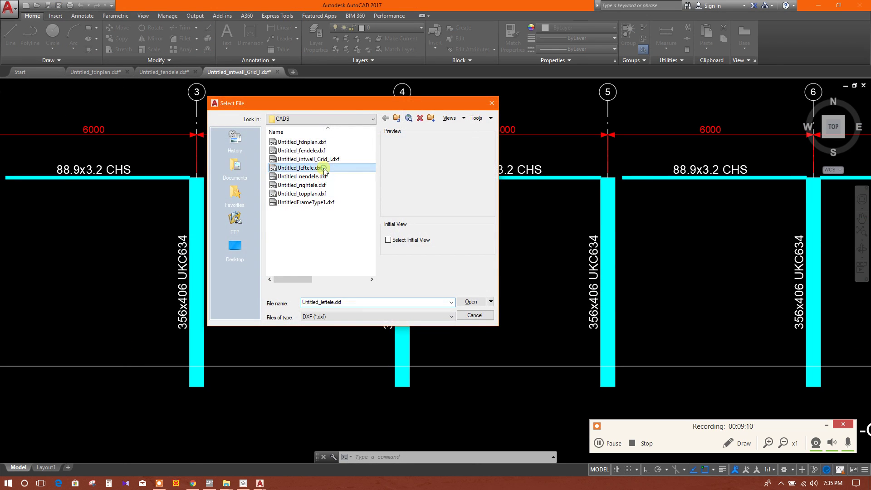
pyautogui.click(471, 301)
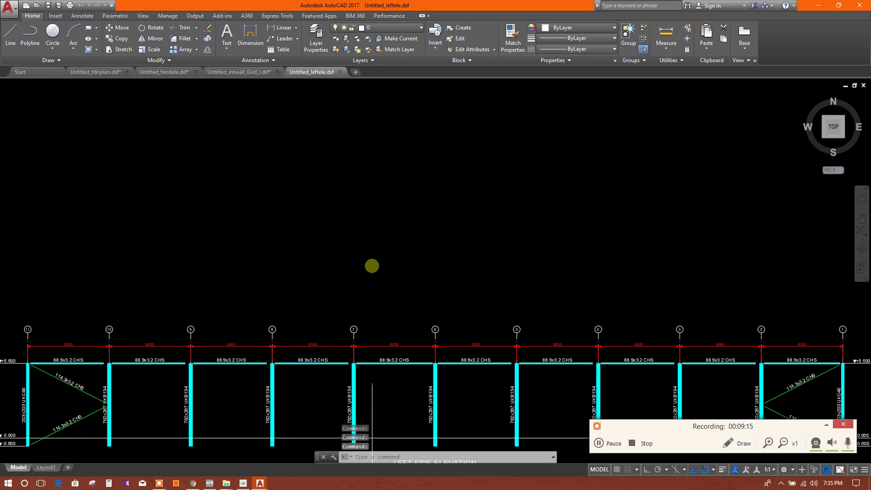
pyautogui.scroll(-2, 377, 274)
# Open the roof plan Untitled_topplan.dxf and zoom around it
pyautogui.click(38, 8)
pyautogui.click(323, 177)
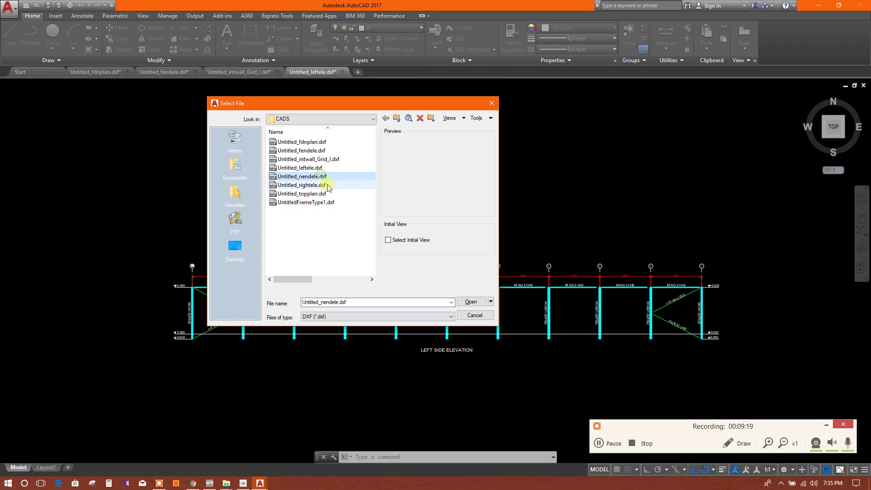
pyautogui.click(334, 194)
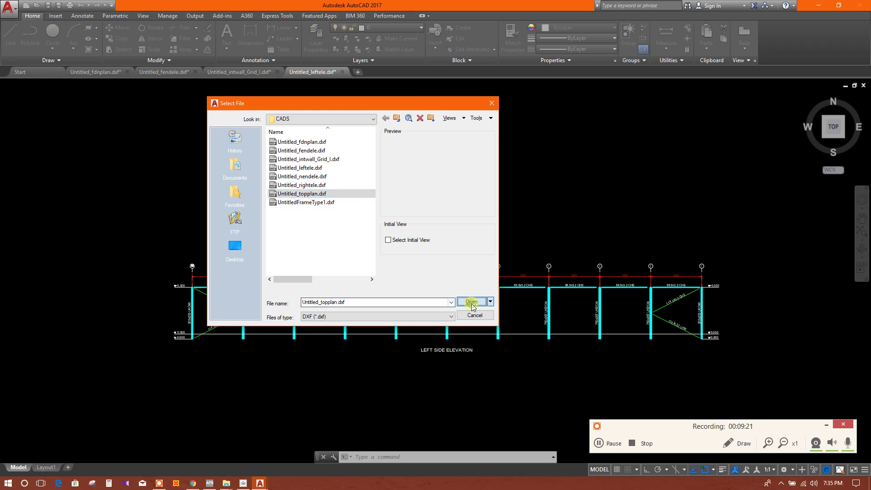
pyautogui.click(472, 303)
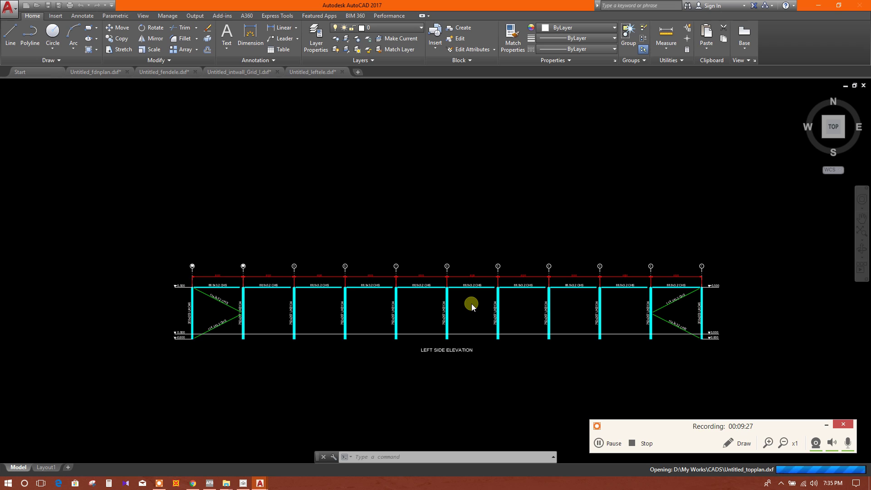
pyautogui.scroll(-4, 290, 266)
pyautogui.scroll(7, 233, 274)
pyautogui.scroll(1, 415, 307)
pyautogui.scroll(6, 415, 307)
pyautogui.scroll(-8, 423, 237)
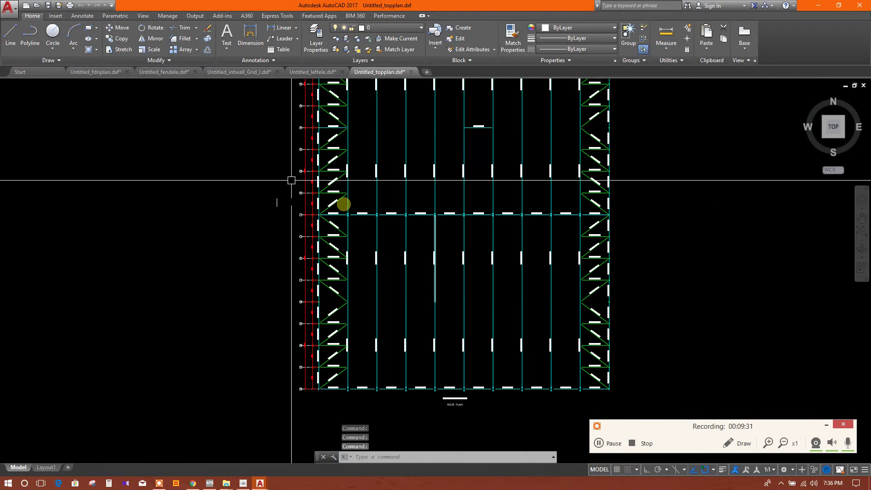
# Open UntitledFrameType1.dxf and zoom and pan over the frame's sectional elevation
pyautogui.click(37, 5)
pyautogui.click(334, 203)
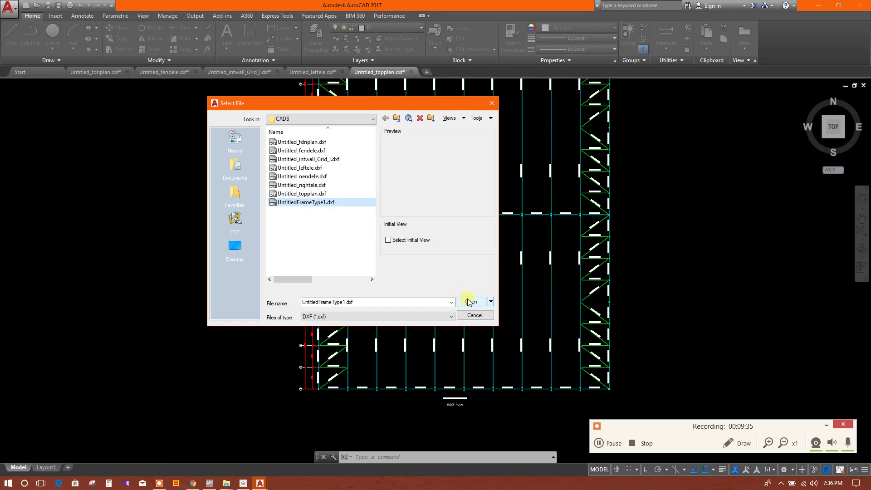
pyautogui.click(469, 302)
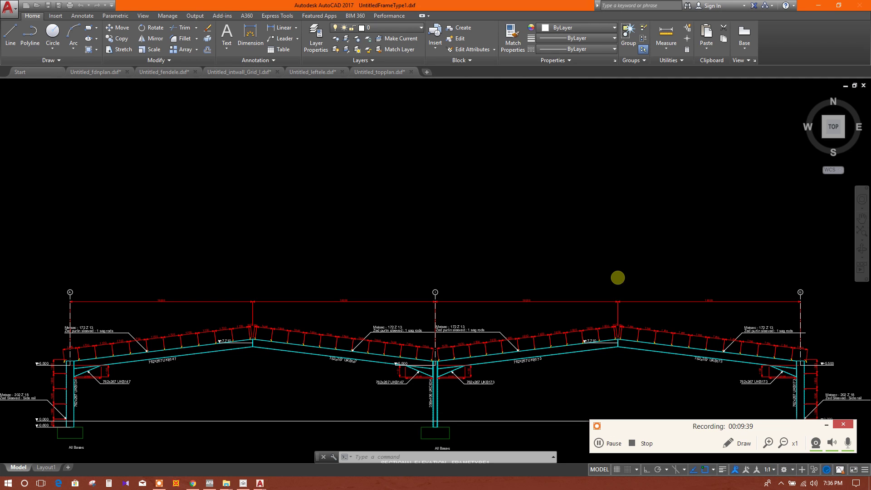
pyautogui.scroll(4, 467, 249)
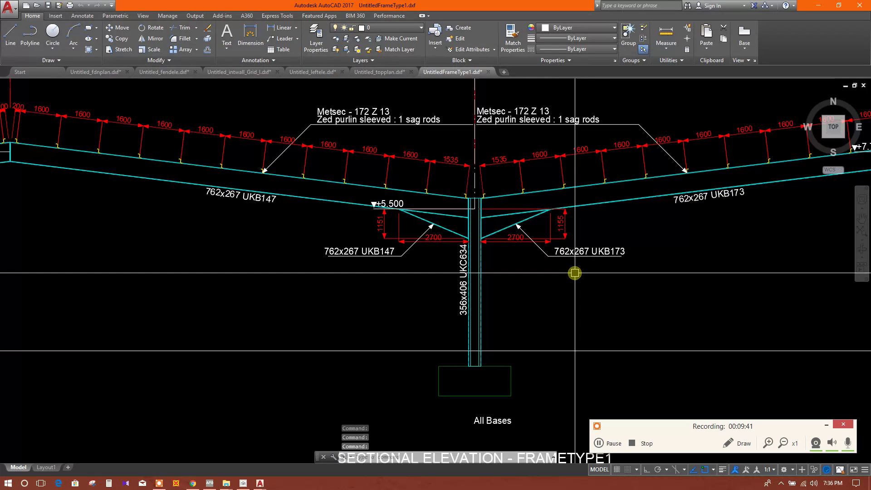
pyautogui.scroll(5, 554, 296)
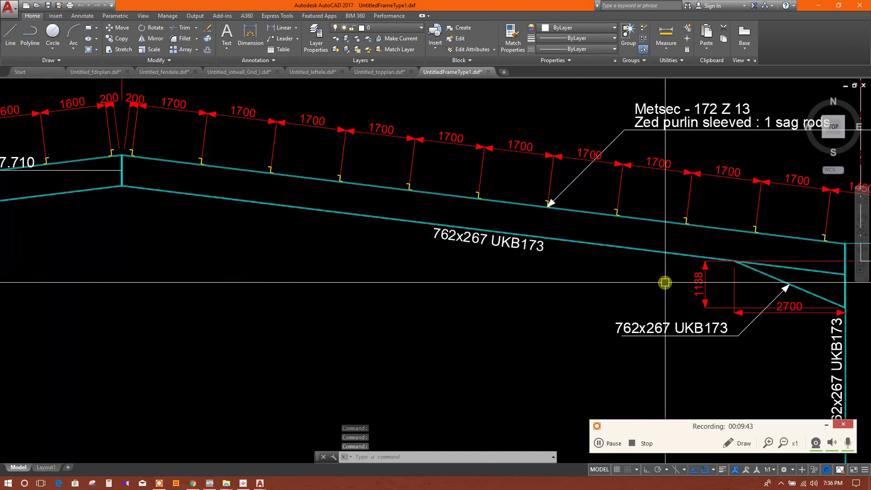
pyautogui.scroll(-8, 659, 244)
pyautogui.scroll(3, 550, 259)
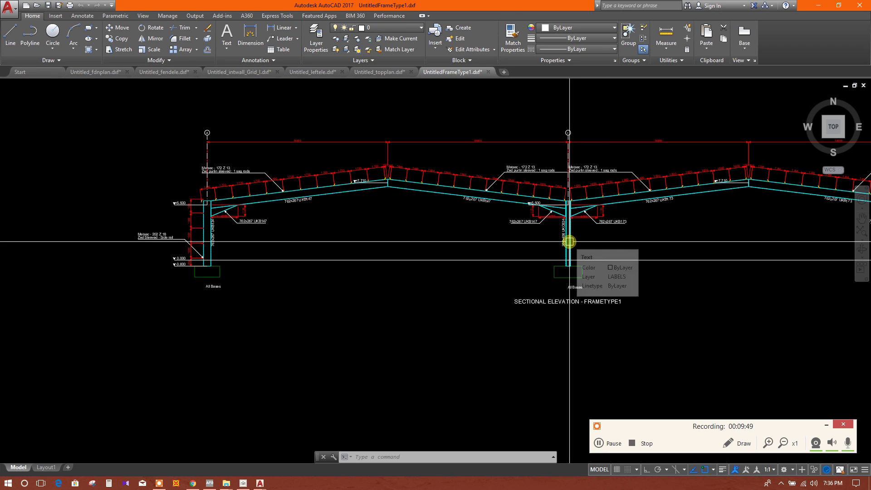
pyautogui.moveTo(660, 366); pyautogui.dragTo(653, 313, button='middle')
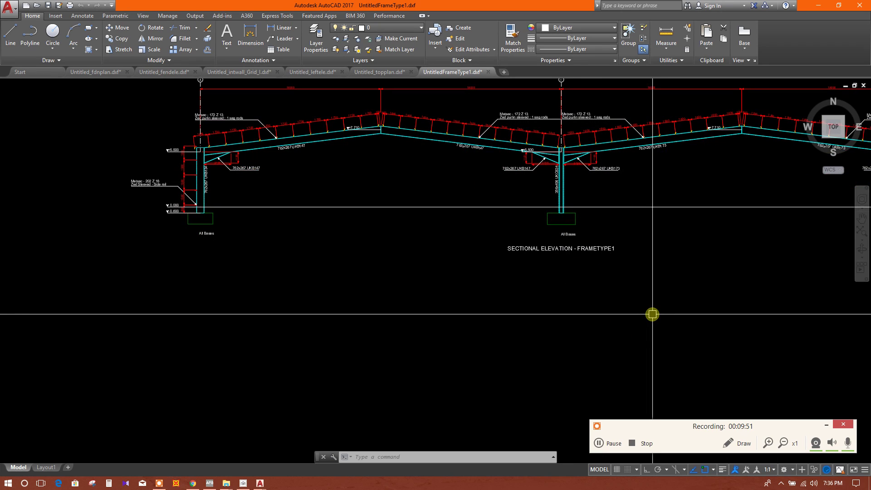
pyautogui.moveTo(621, 251); pyautogui.dragTo(618, 293, button='middle')
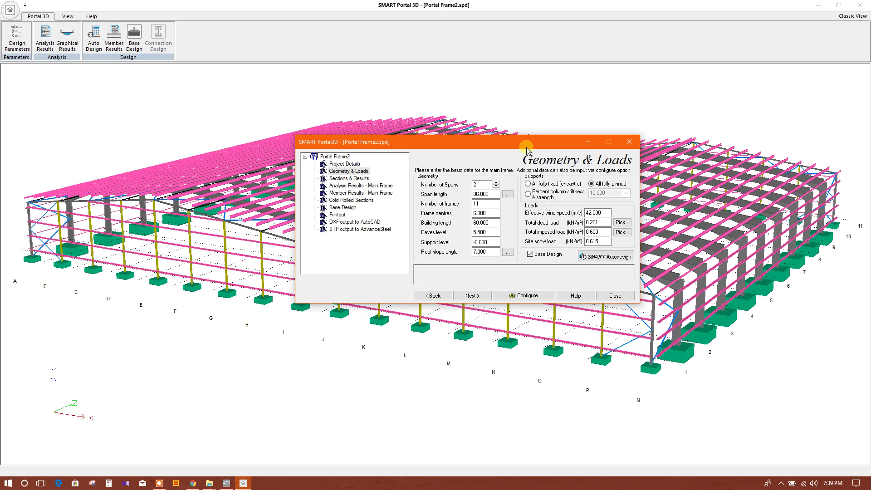
# Move and minimise the Geometry & Loads window, then show Graphical Results
pyautogui.moveTo(527, 150); pyautogui.dragTo(539, 128)
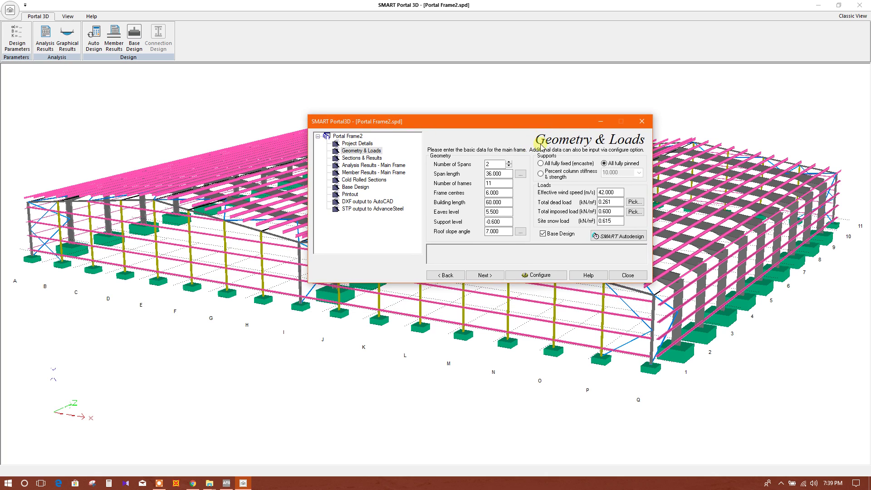
pyautogui.click(600, 121)
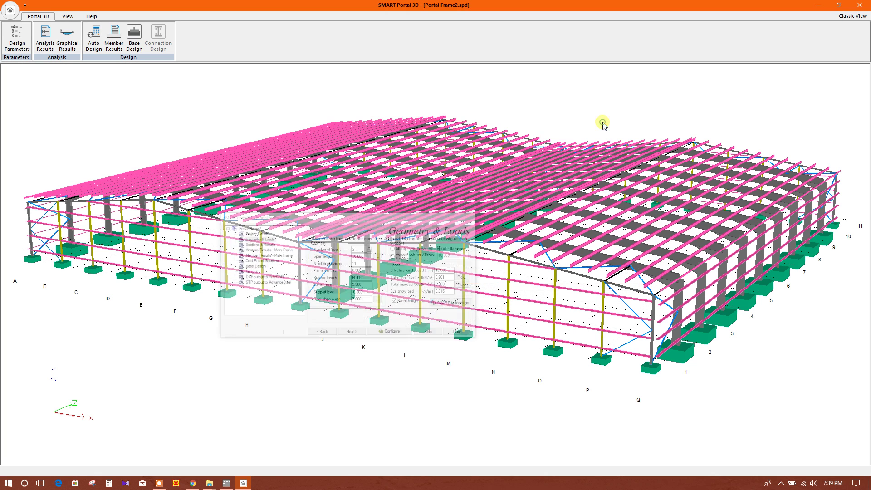
pyautogui.click(72, 44)
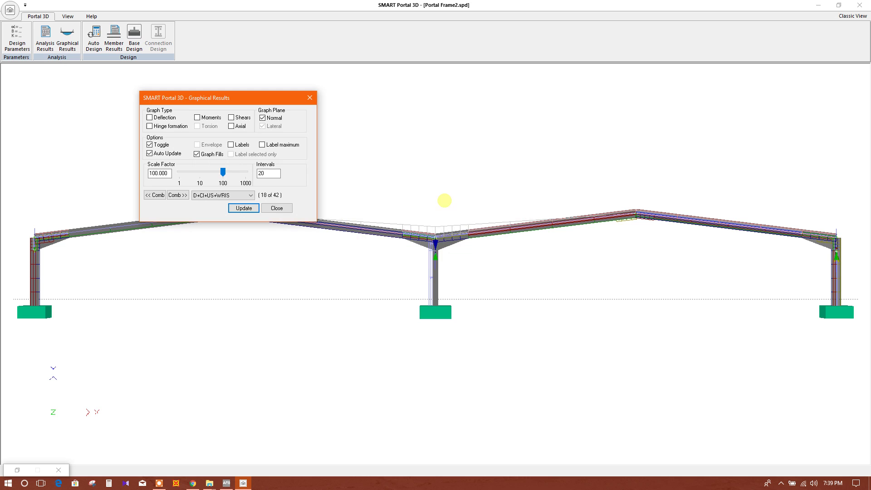
# Display the bending moment diagram with value labels on the frame
pyautogui.moveTo(244, 98); pyautogui.dragTo(532, 99)
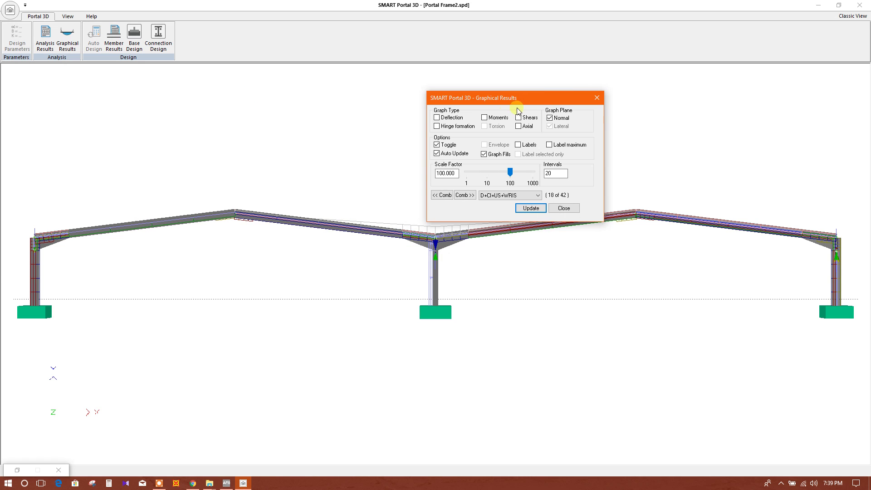
pyautogui.click(498, 118)
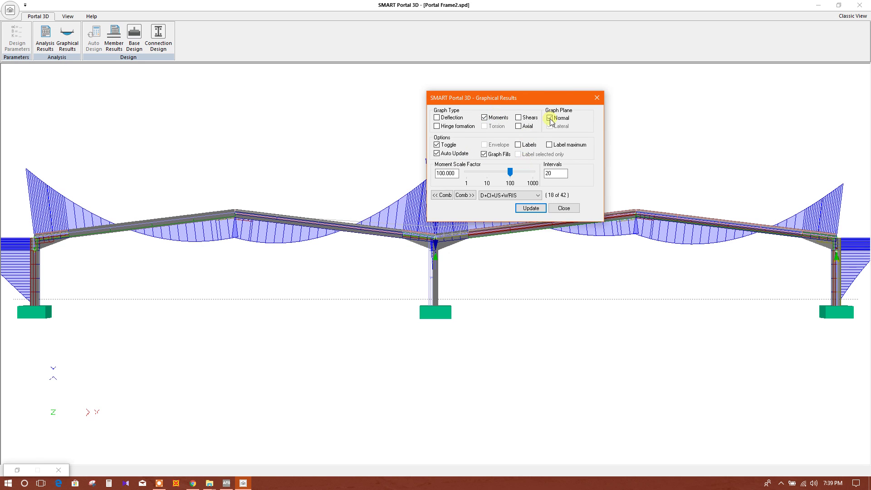
pyautogui.click(526, 145)
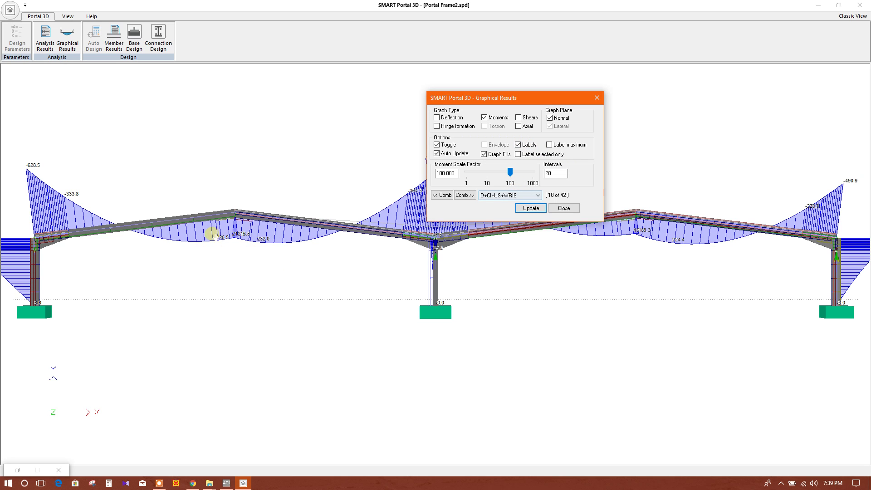
pyautogui.click(217, 236)
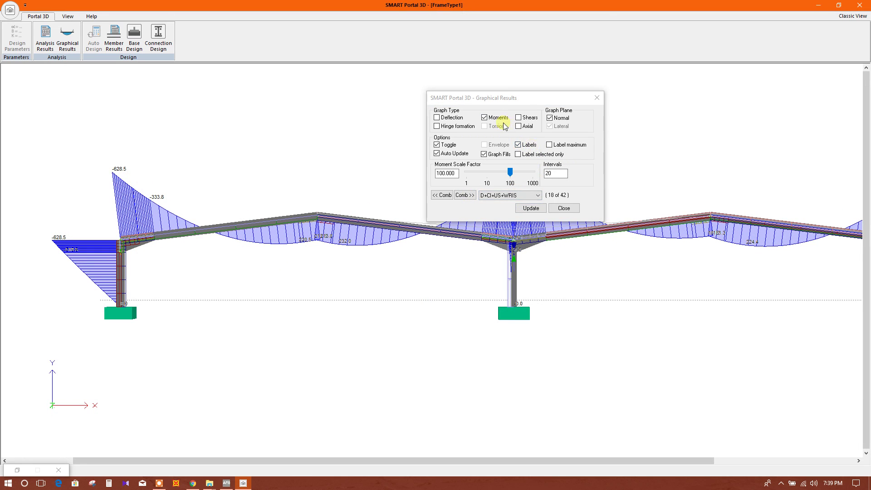
# Show shear forces at scale 500, return to moments, then close graphical results
pyautogui.click(518, 118)
pyautogui.scroll(1, 520, 238)
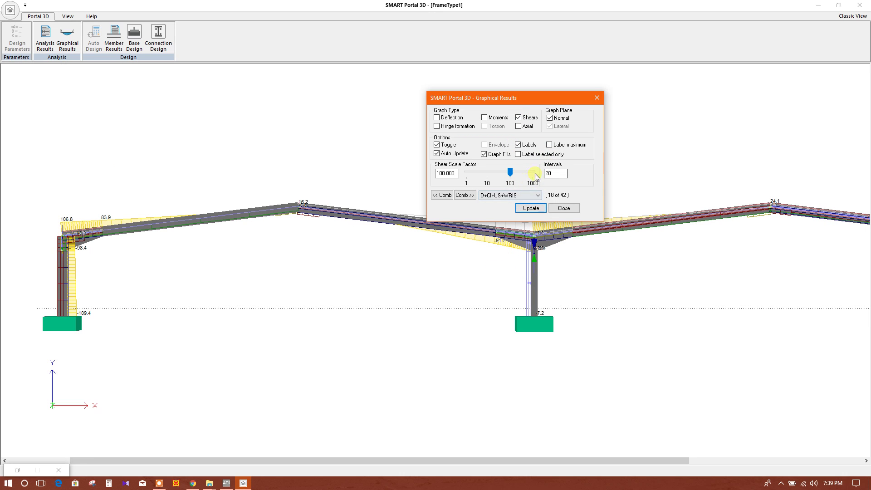
pyautogui.moveTo(520, 174); pyautogui.dragTo(519, 174)
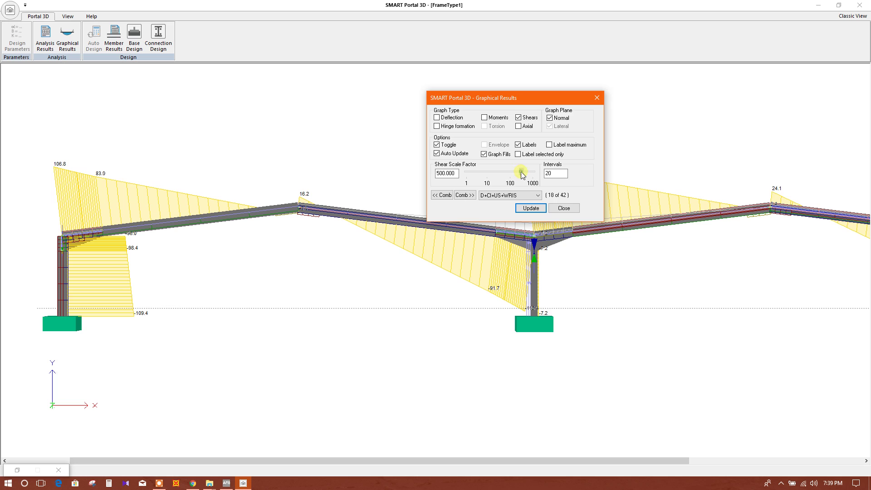
pyautogui.scroll(-1, 540, 272)
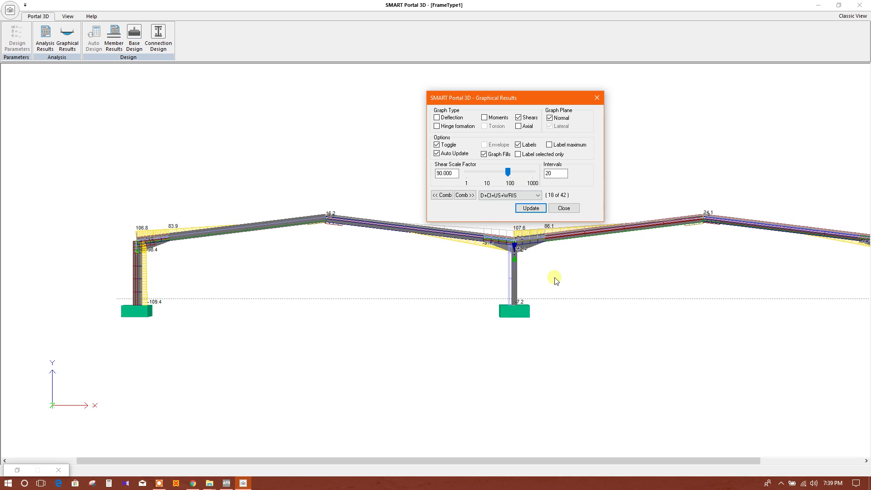
pyautogui.click(508, 305)
pyautogui.scroll(-1, 510, 297)
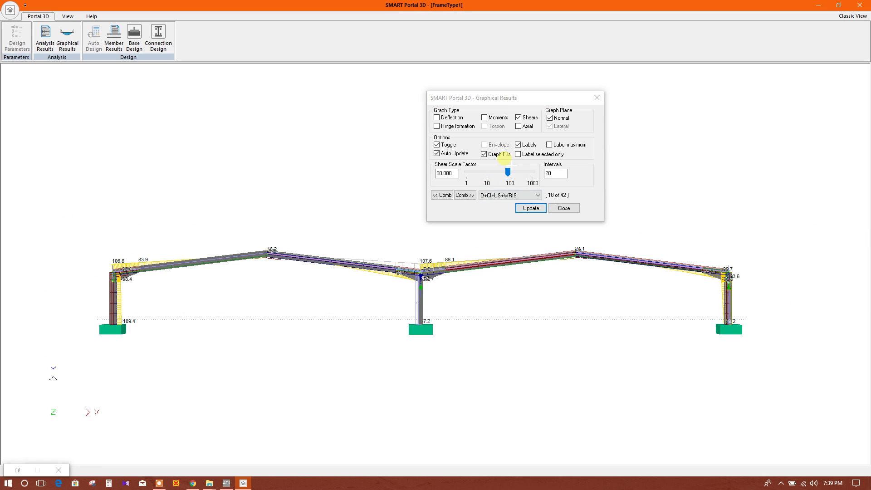
pyautogui.click(485, 117)
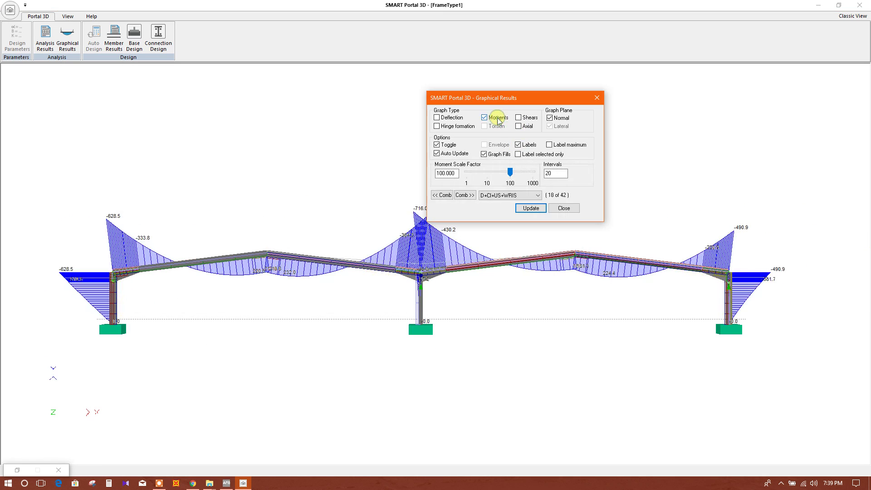
pyautogui.click(567, 208)
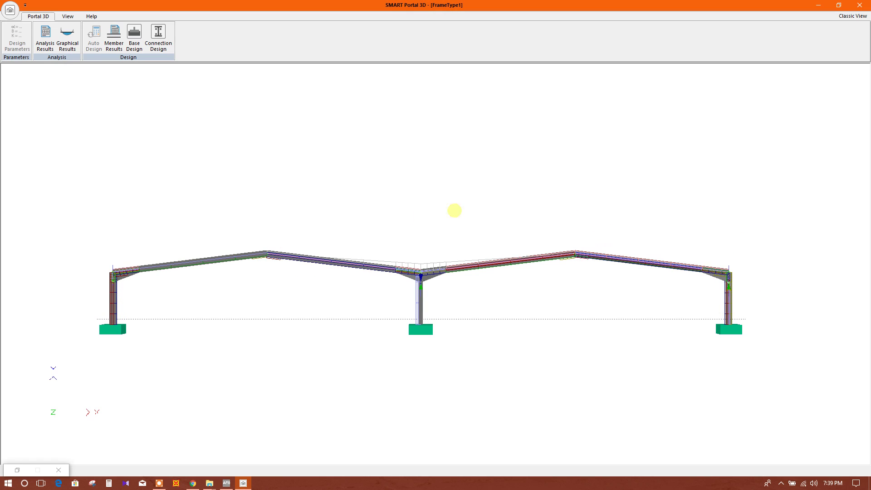
# Switch to the isometric view and toggle member section labels on and off
pyautogui.click(68, 17)
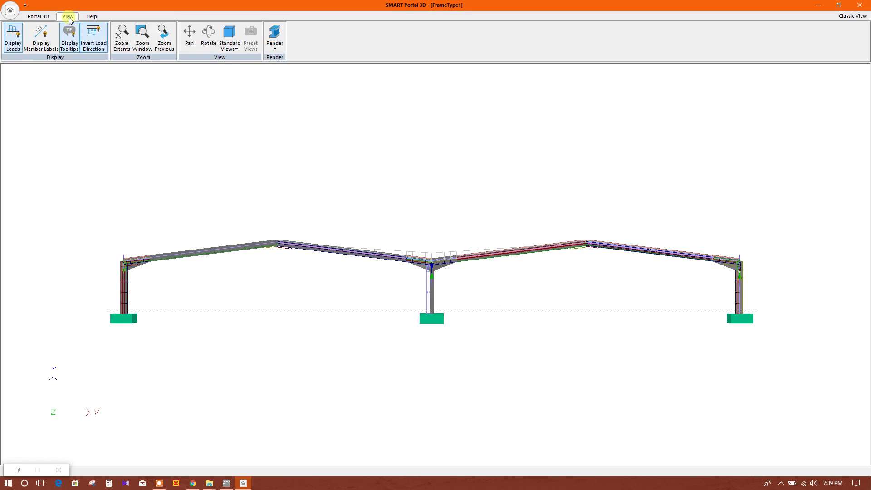
pyautogui.click(231, 36)
pyautogui.click(237, 62)
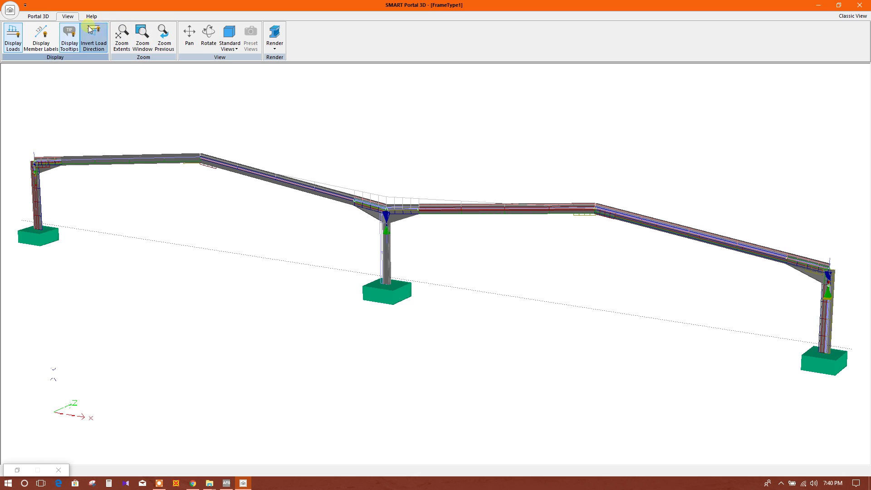
pyautogui.click(42, 35)
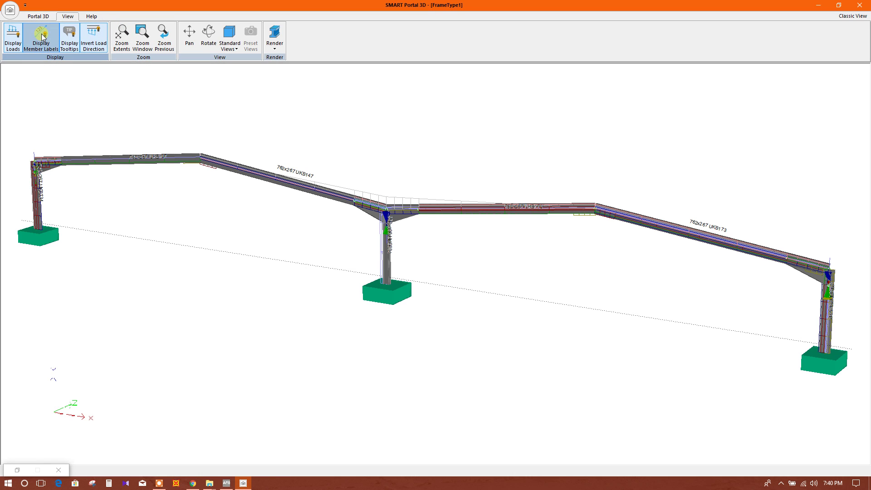
pyautogui.click(42, 36)
# Plot bending moments for combination D+CI+US+W/RIS, then close the graphical results
pyautogui.click(38, 16)
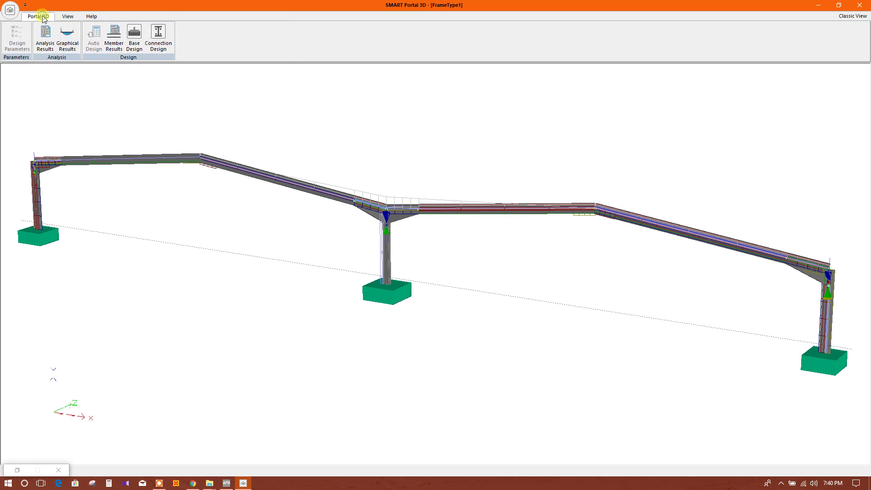
pyautogui.click(67, 39)
pyautogui.click(197, 117)
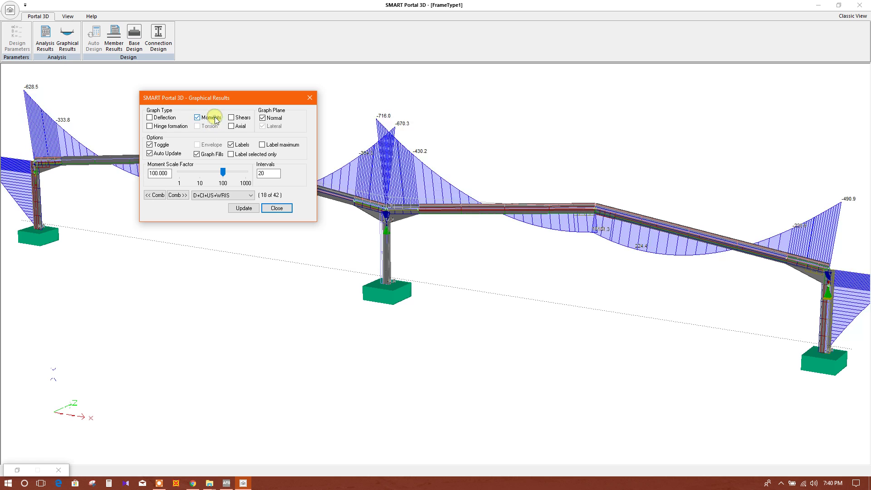
pyautogui.scroll(-1, 578, 274)
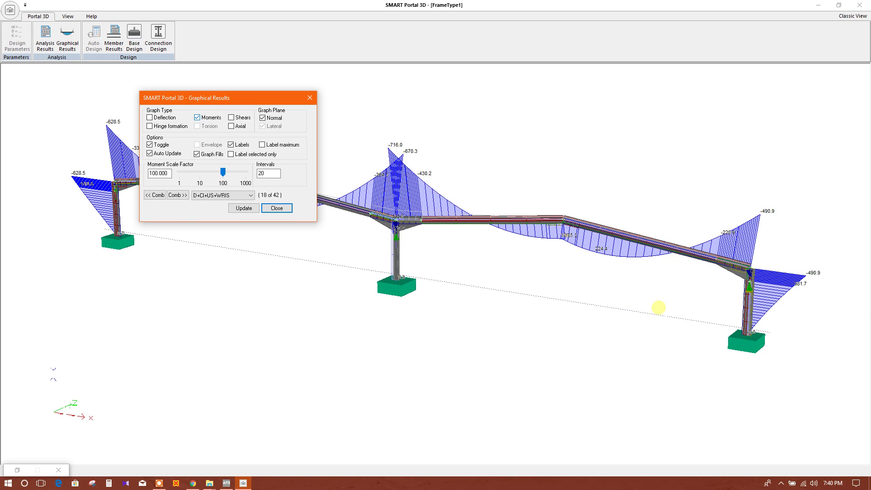
pyautogui.scroll(-1, 659, 306)
pyautogui.click(659, 307)
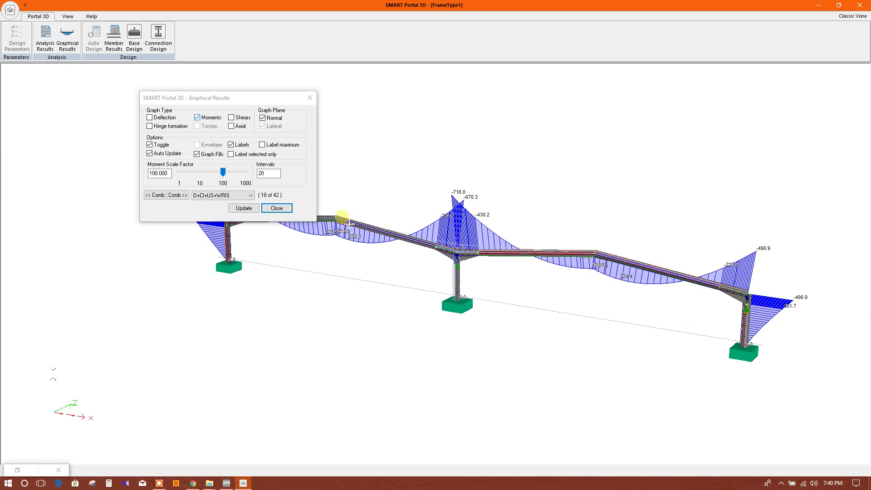
pyautogui.click(277, 208)
pyautogui.scroll(2, 657, 253)
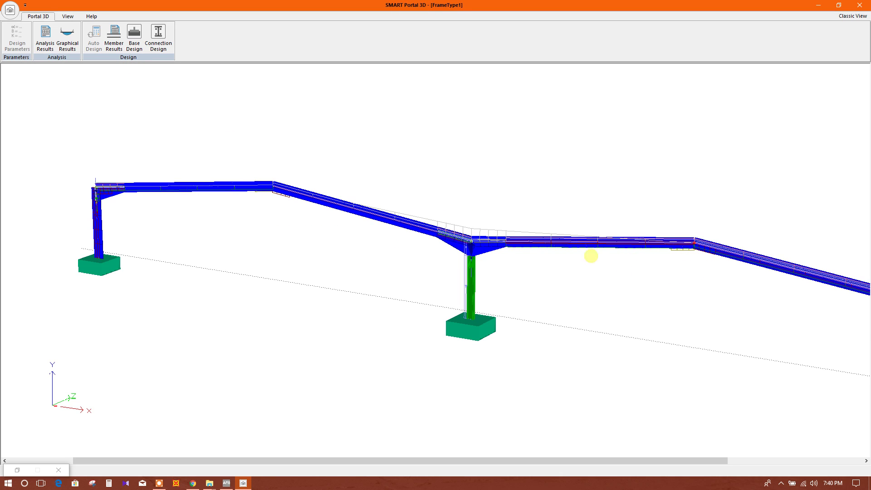
pyautogui.click(159, 34)
# Restore and then minimise the Member Results summary while SW Moment Connections launches
pyautogui.scroll(-2, 250, 226)
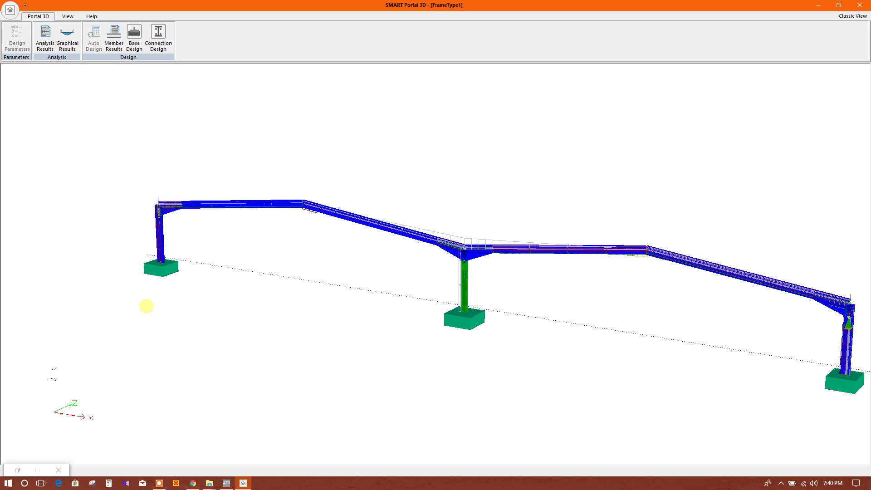
pyautogui.click(17, 471)
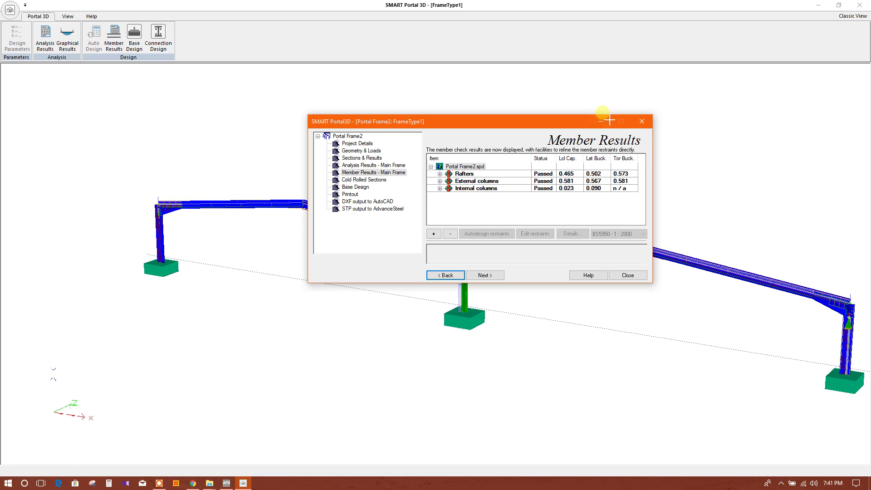
pyautogui.click(601, 121)
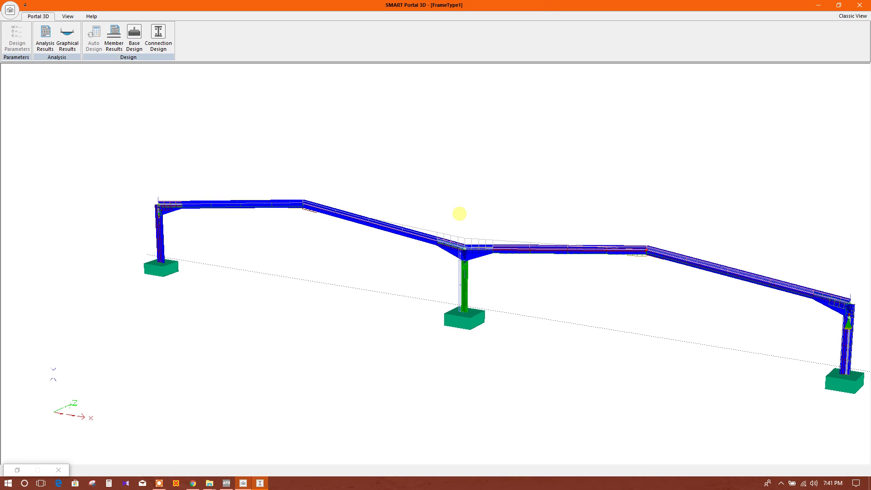
# Maximise the SW Moment Connections window and check the connection type settings without changes
pyautogui.moveTo(151, 13); pyautogui.dragTo(482, 130)
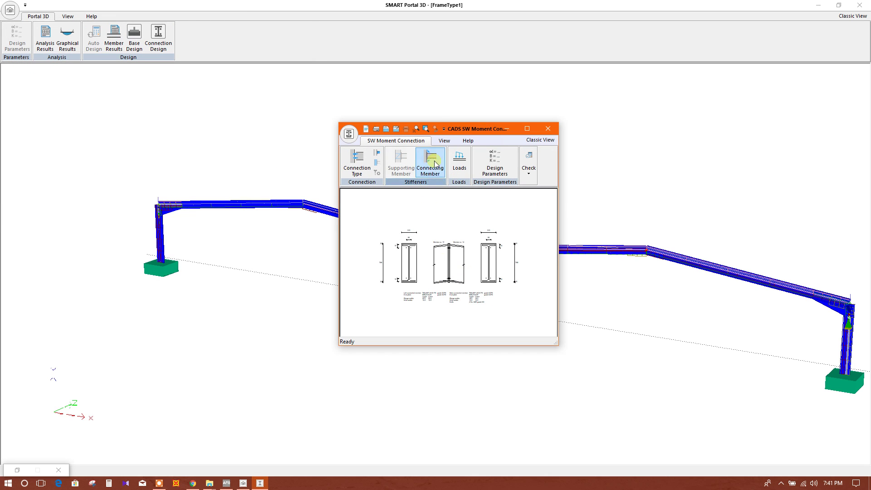
pyautogui.click(534, 129)
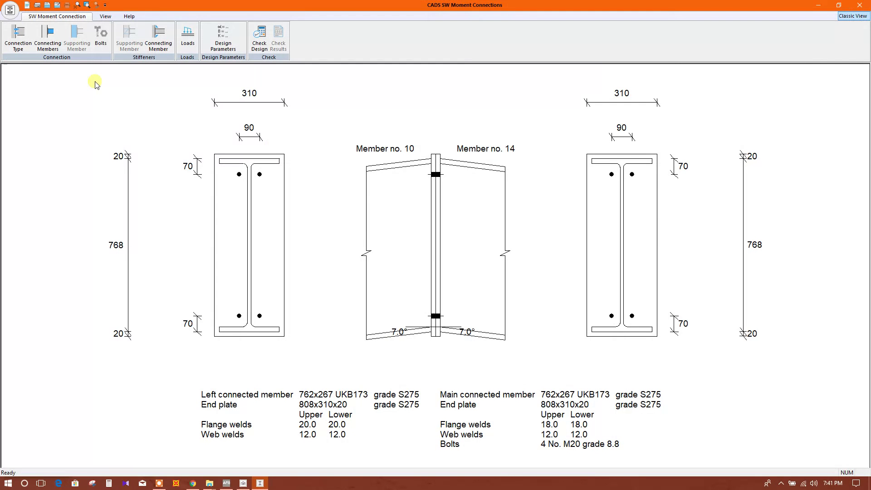
pyautogui.click(27, 37)
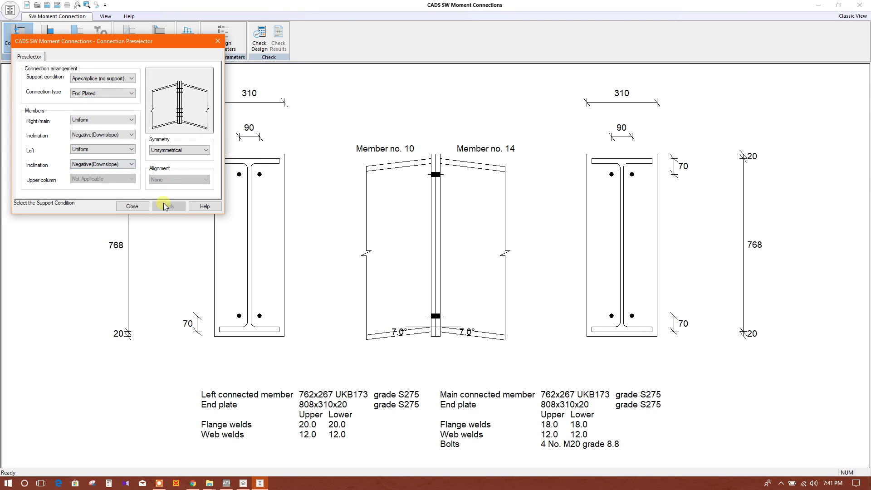
pyautogui.click(135, 205)
# Review the member, haunch and 808x310x20 end plate settings for members 10 and 14
pyautogui.click(48, 35)
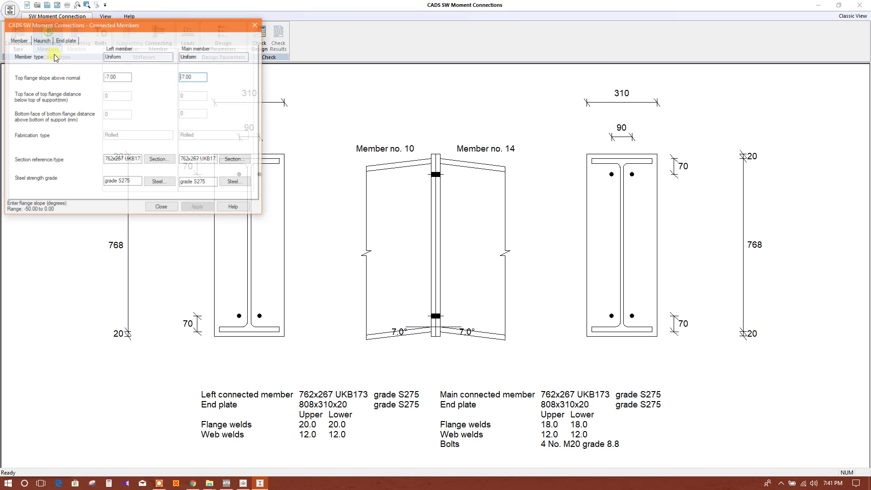
pyautogui.click(45, 38)
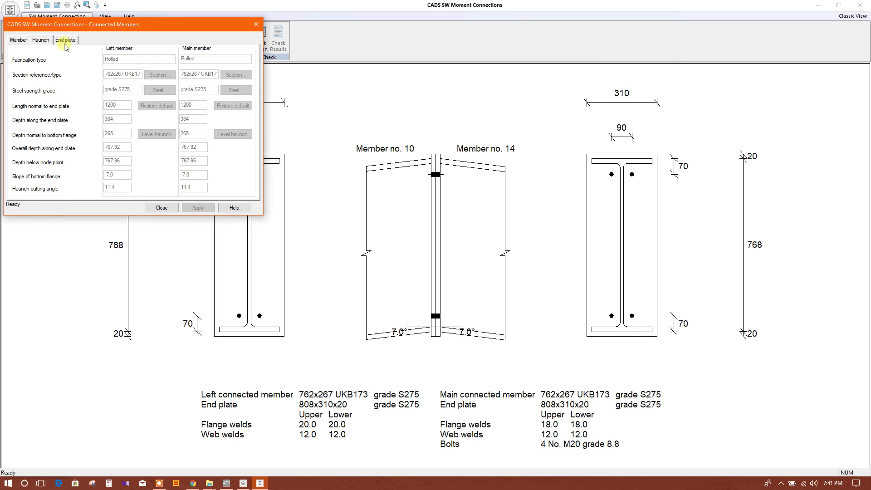
pyautogui.click(66, 41)
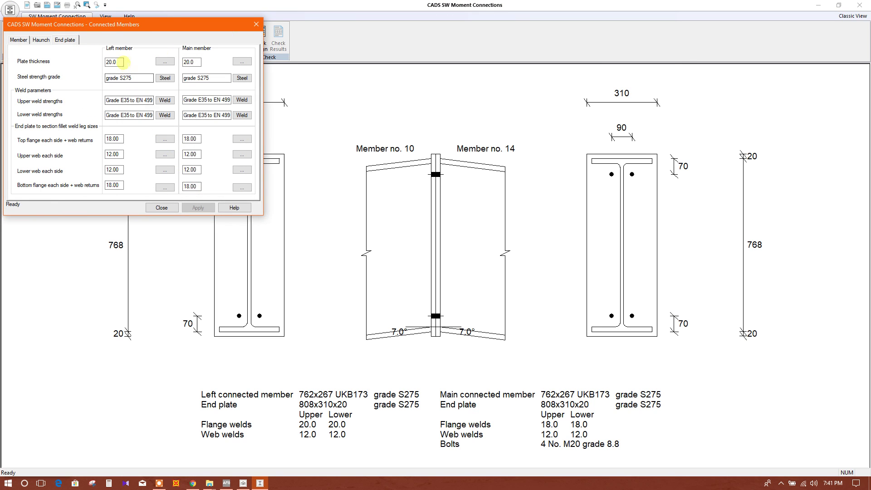
pyautogui.click(121, 62)
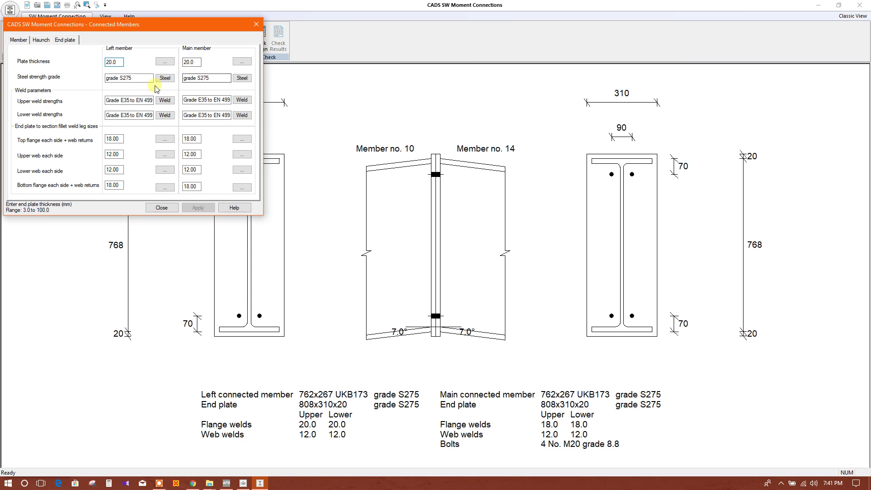
pyautogui.click(172, 208)
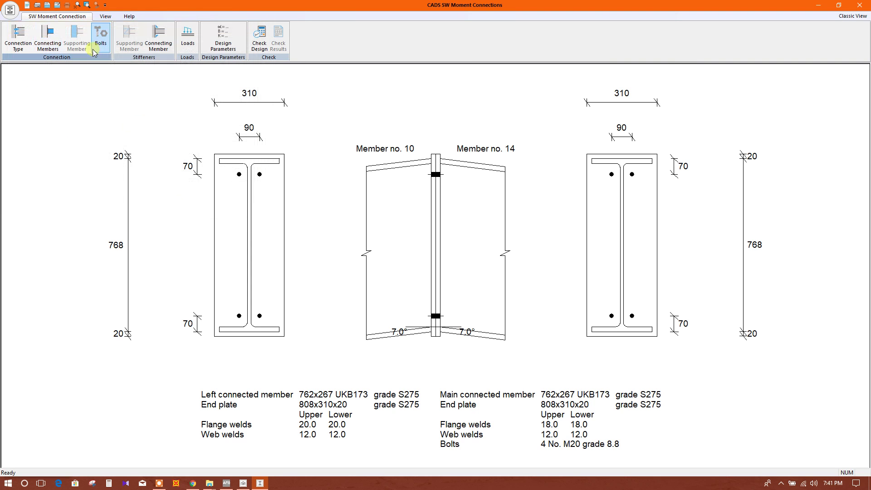
# In the bolt settings, enter 2 rows inside the main member's bottom flange
pyautogui.click(101, 34)
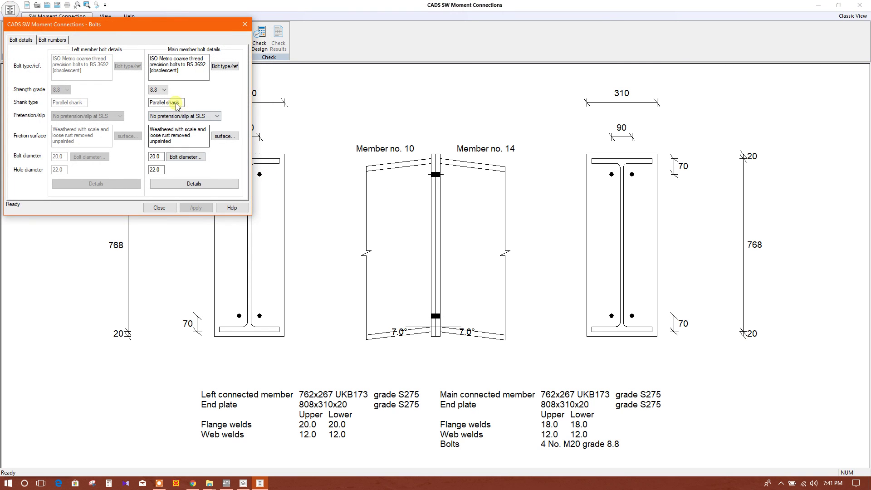
pyautogui.click(163, 90)
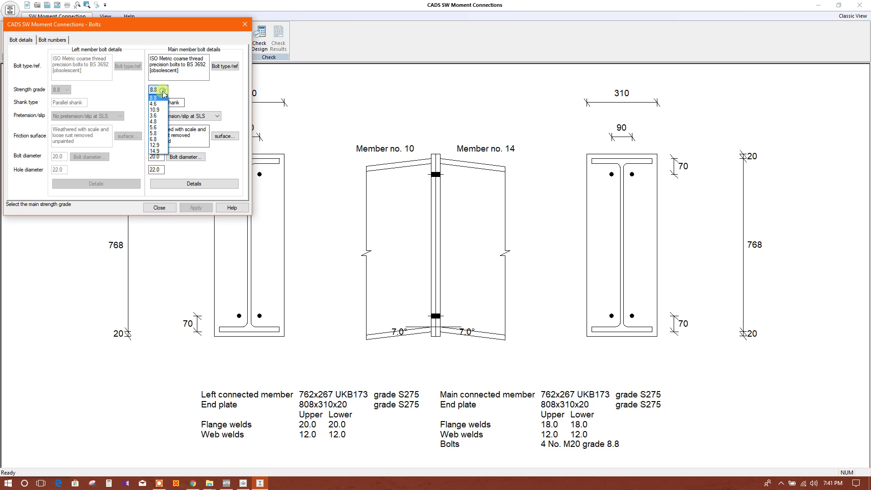
pyautogui.click(155, 97)
pyautogui.click(51, 40)
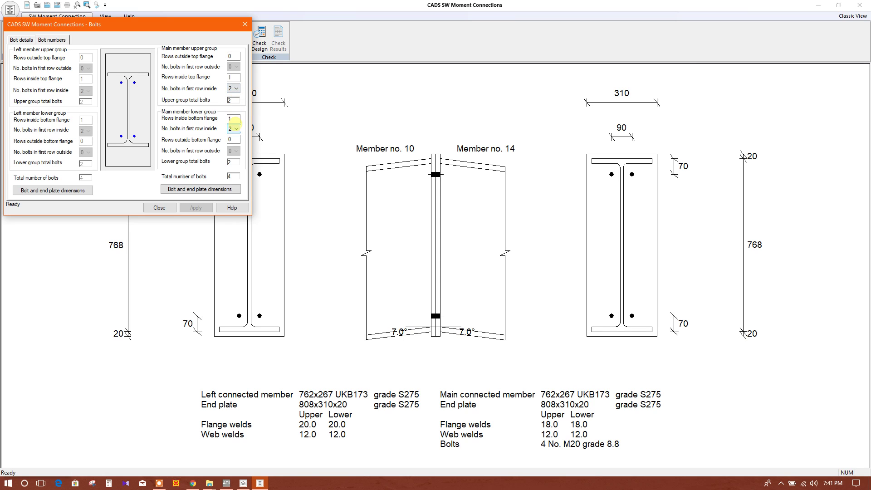
pyautogui.click(229, 119)
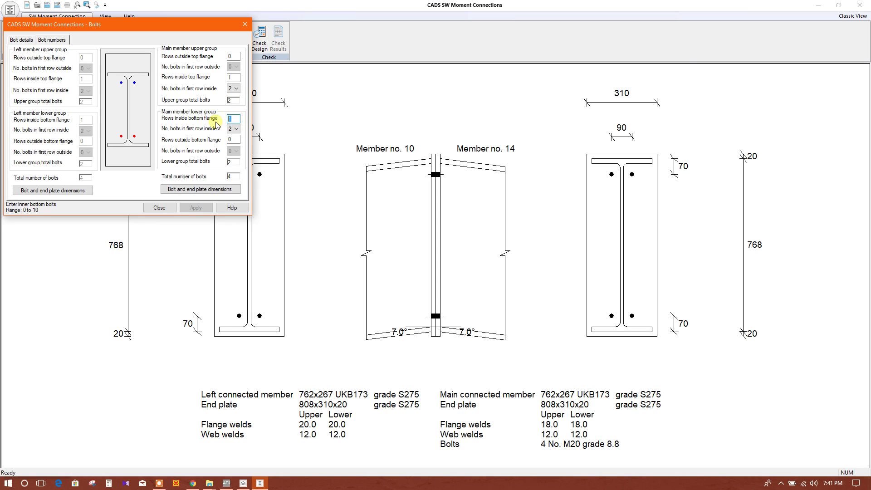
pyautogui.write('2')
pyautogui.click(232, 77)
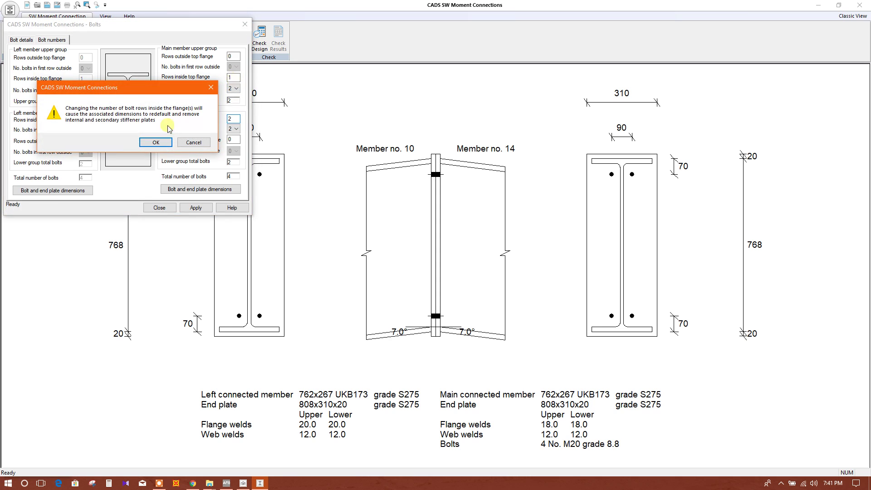
# Set 2 rows inside the top flange for eight bolts, then review the 310.0 x 807.9 end plate dimensions
pyautogui.click(157, 142)
pyautogui.write('2')
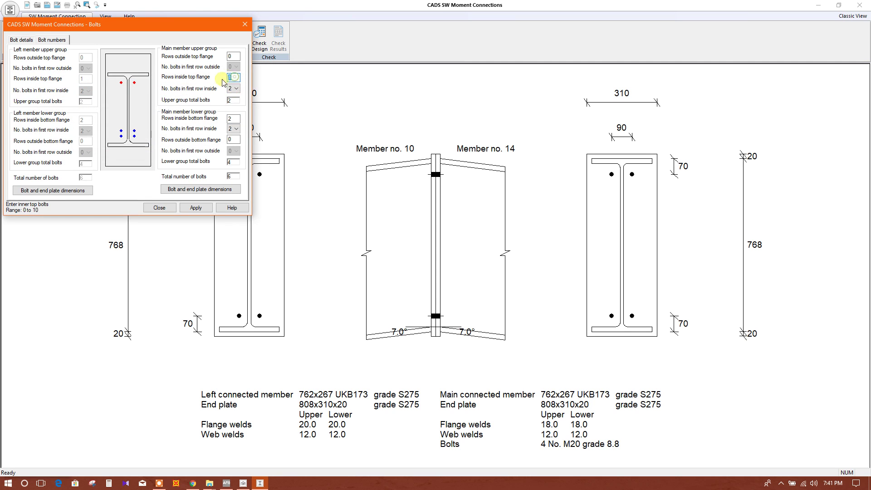
pyautogui.click(232, 118)
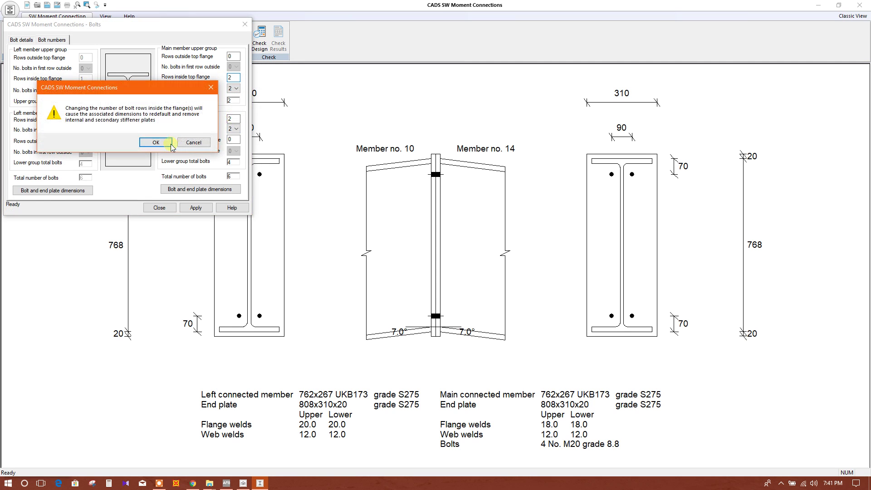
pyautogui.click(169, 142)
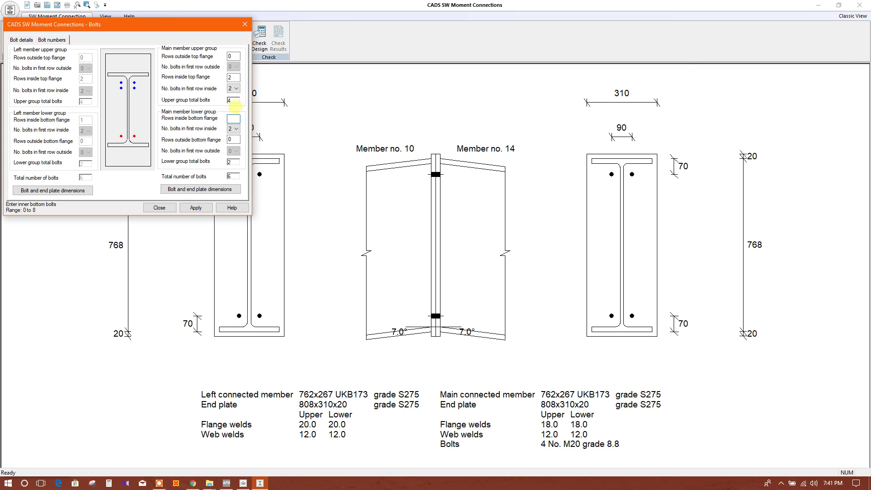
pyautogui.write('2')
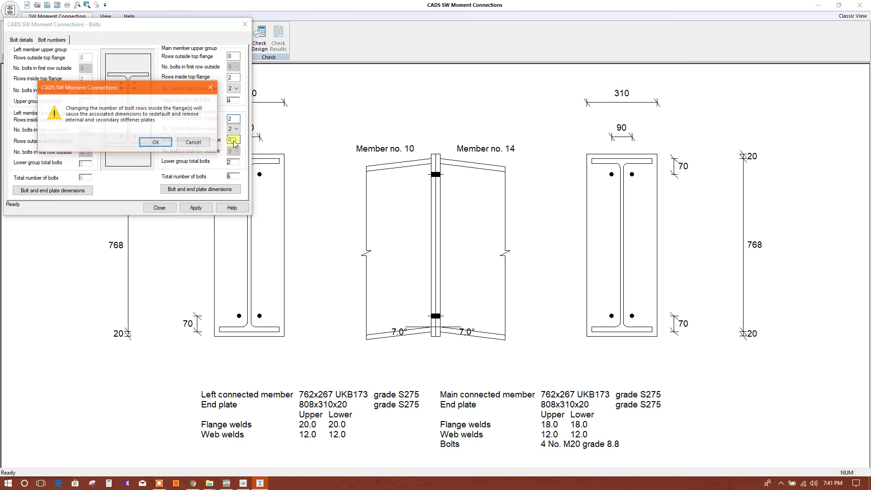
pyautogui.click(154, 143)
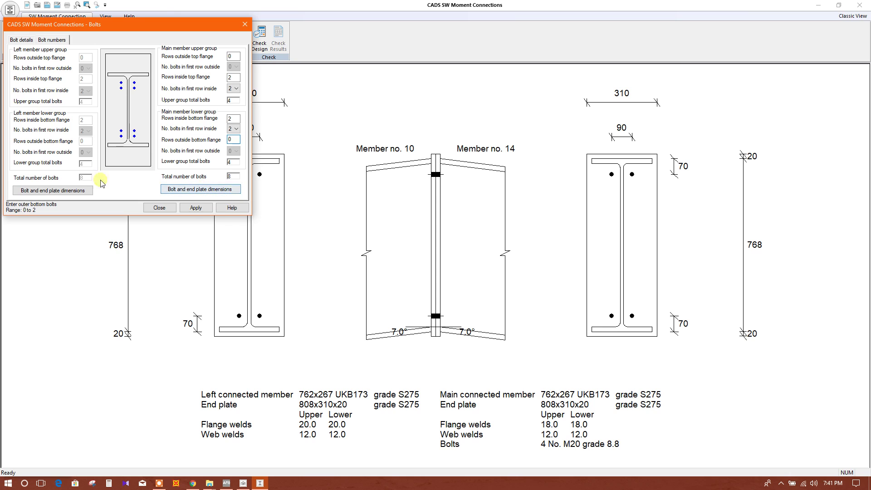
pyautogui.click(80, 190)
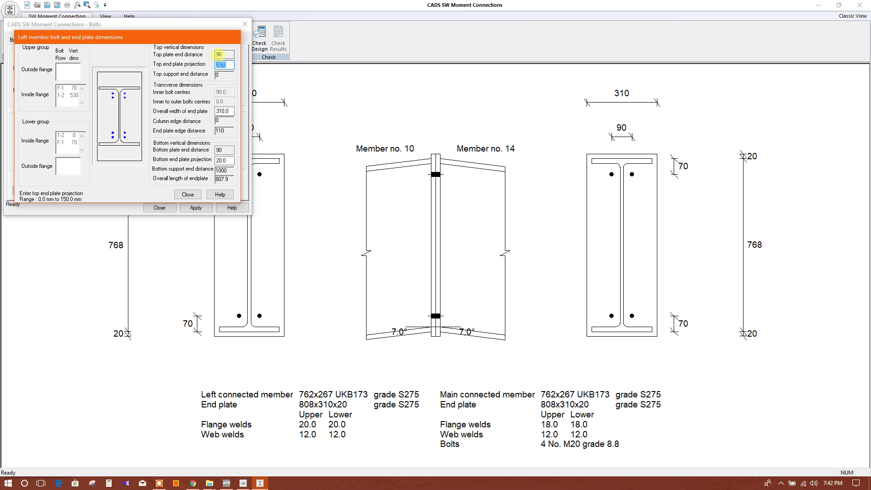
pyautogui.click(188, 194)
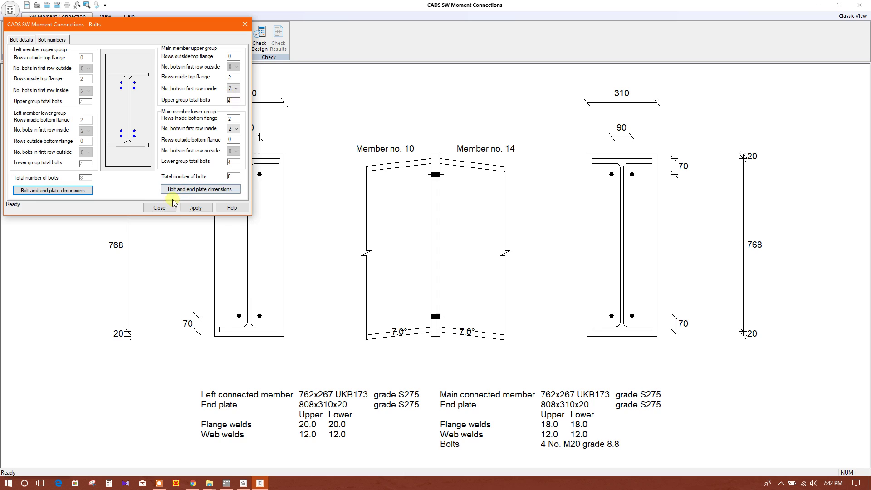